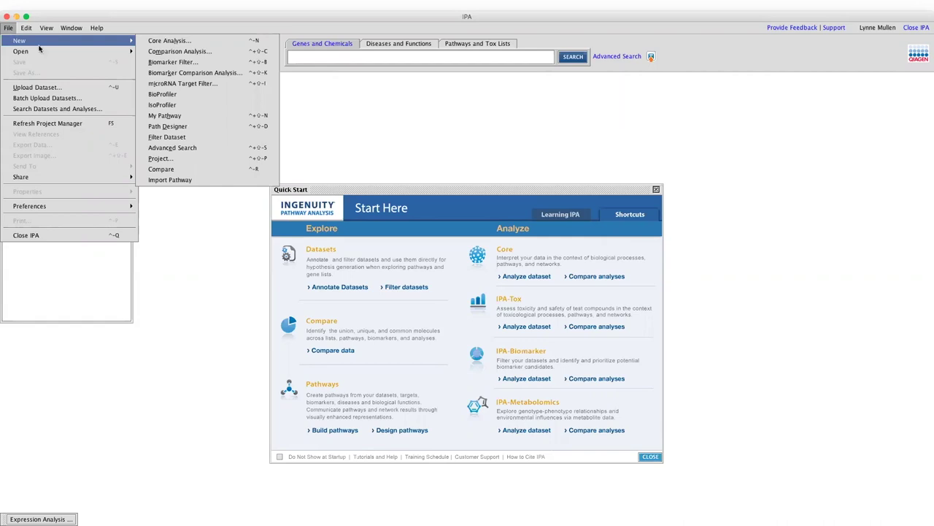
pyautogui.click(205, 108)
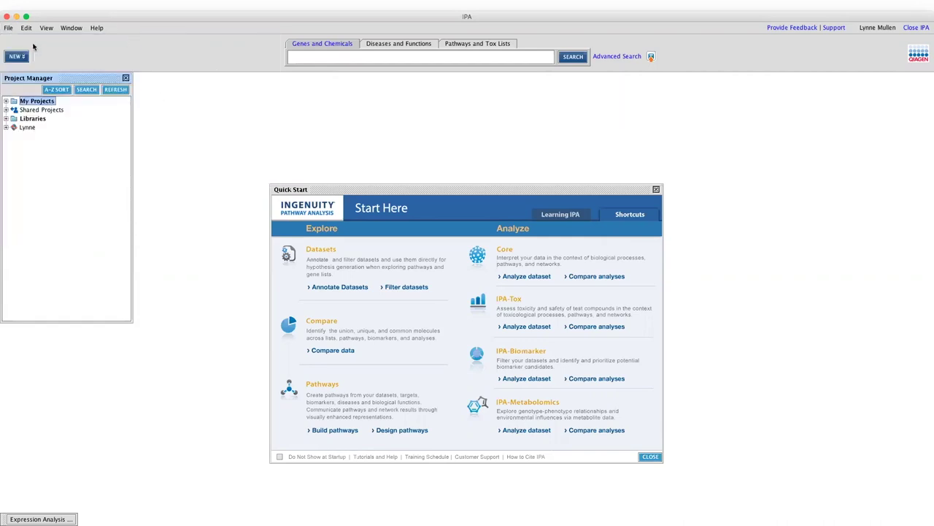
pyautogui.click(16, 57)
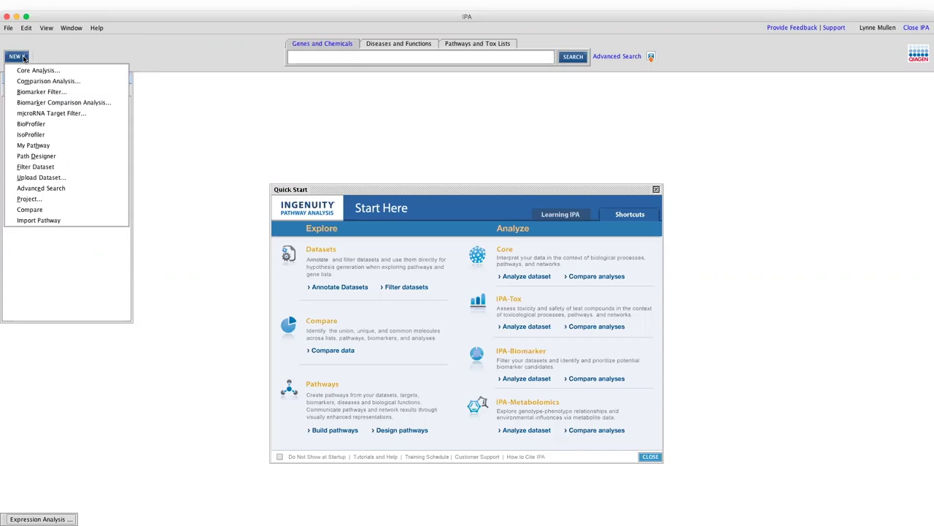
pyautogui.click(216, 137)
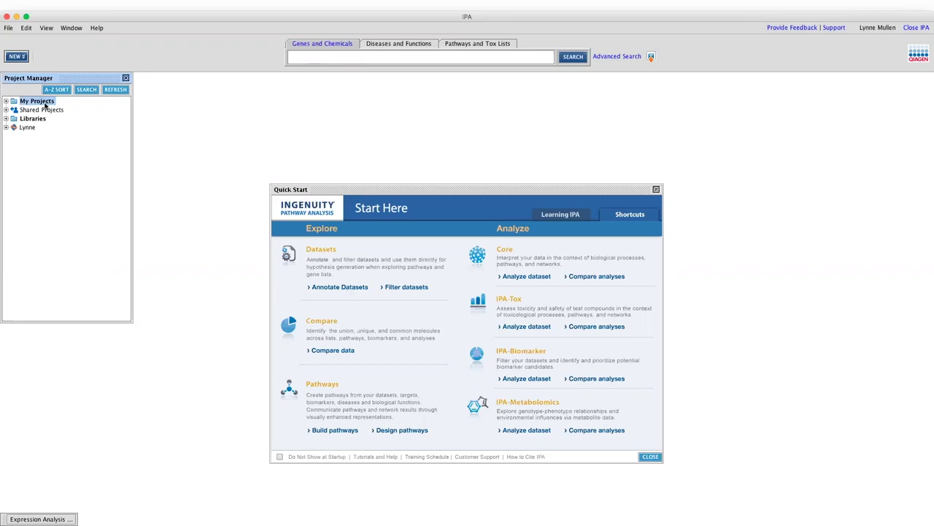
# Restore the minimized Gemfibrozil vs ctrl expression analysis, maximize its window, and review the Summary down to the top analysis-ready molecules.
pyautogui.click(38, 519)
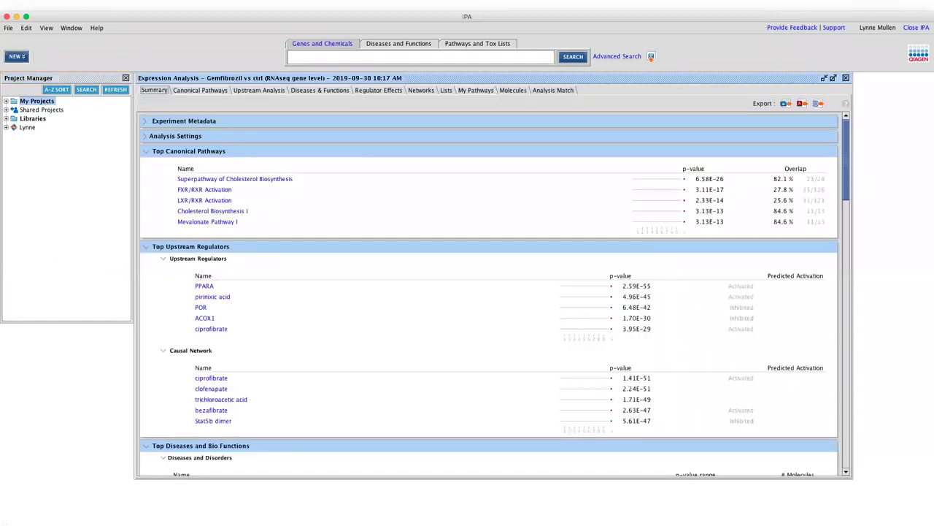
pyautogui.click(833, 77)
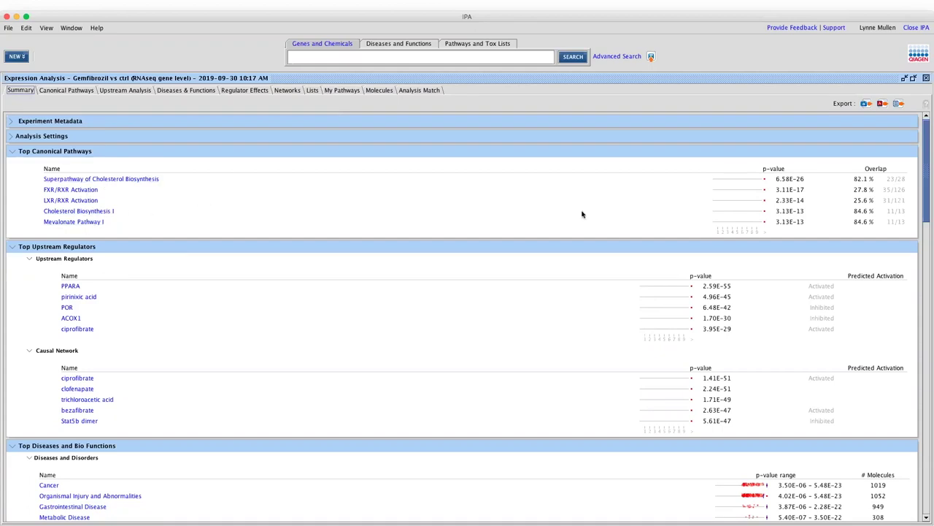
pyautogui.moveTo(928, 188); pyautogui.dragTo(890, 348)
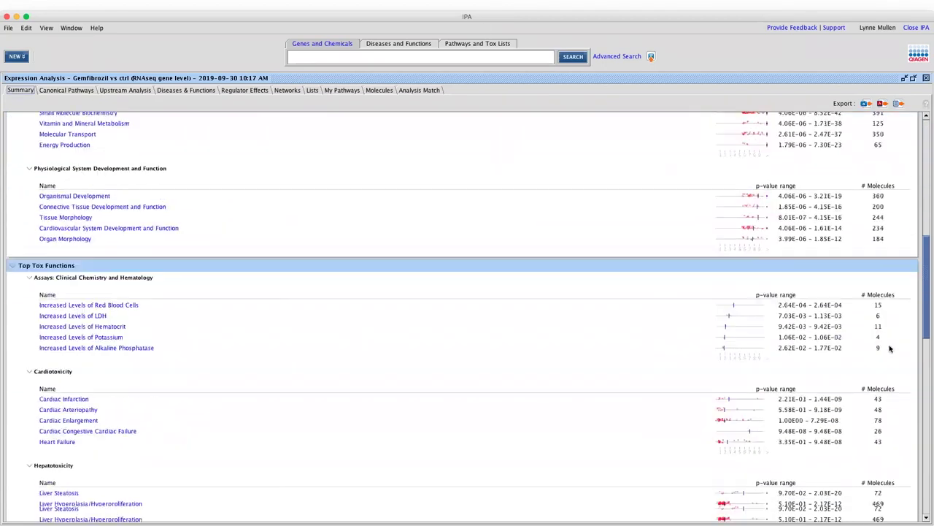
pyautogui.scroll(-15, 890, 349)
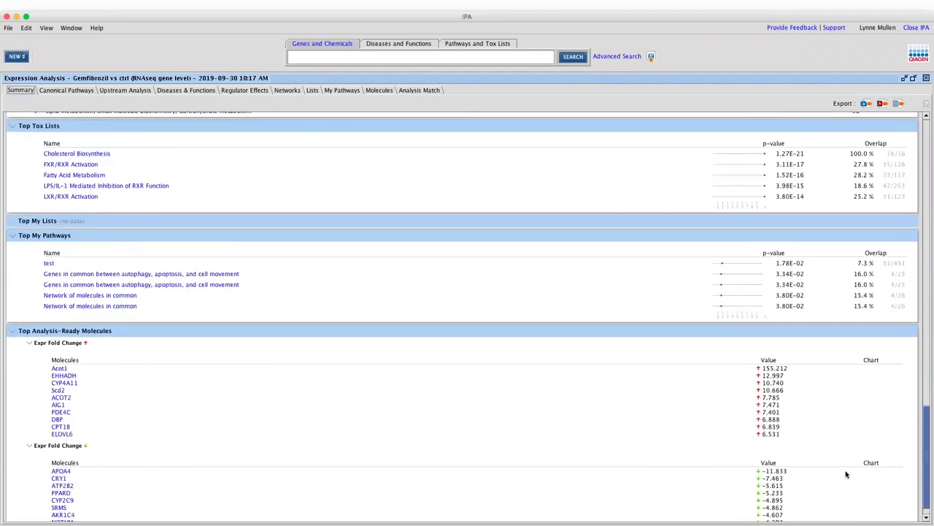
pyautogui.scroll(-1, 843, 486)
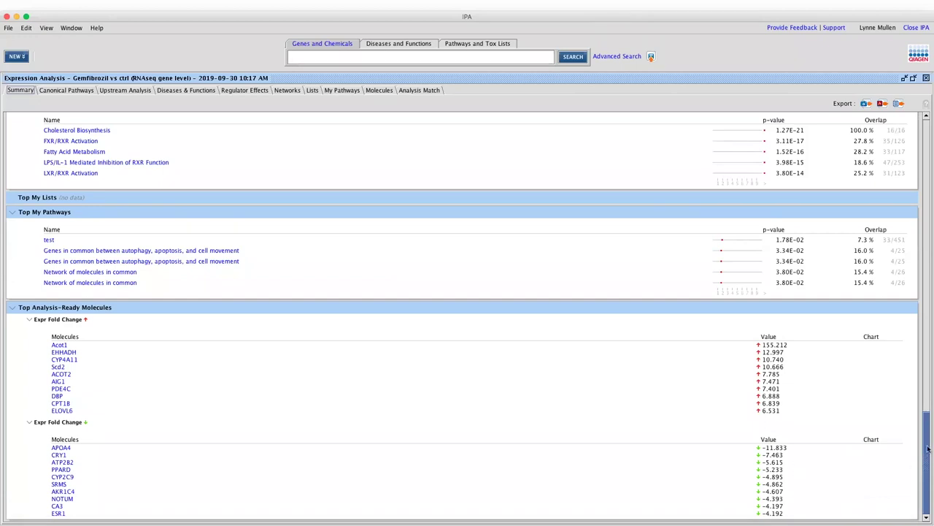
pyautogui.moveTo(924, 455); pyautogui.dragTo(927, 143)
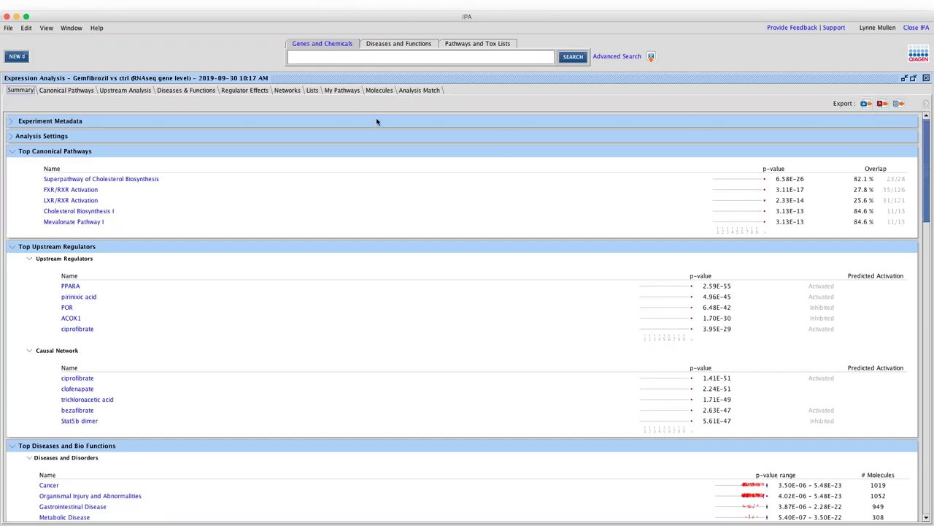
# Show the canonical pathways chart with horizontal bars and inspect the statistics of the top three pathways.
pyautogui.click(58, 90)
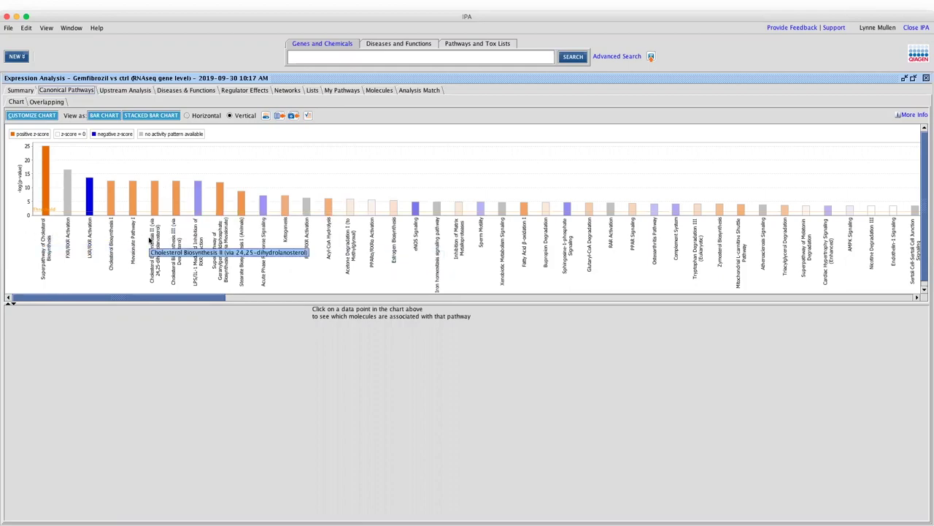
pyautogui.click(186, 115)
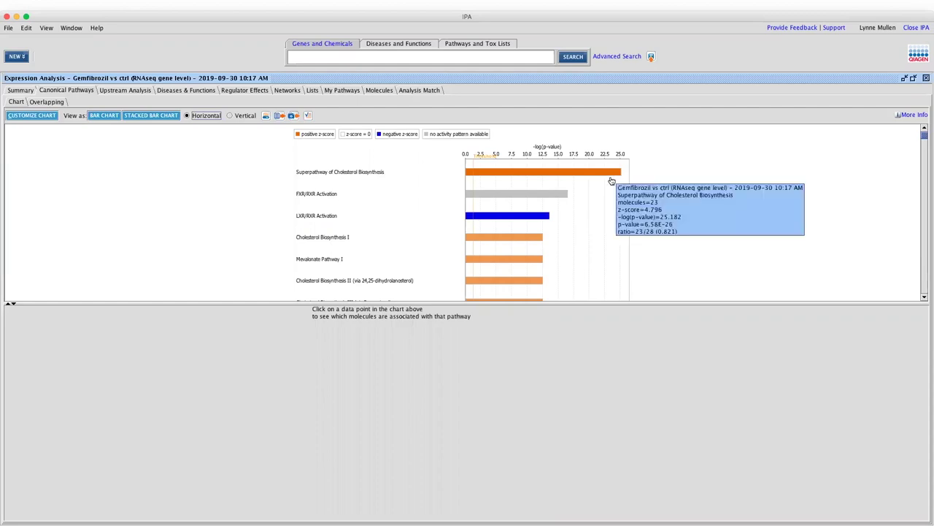
pyautogui.moveTo(925, 136); pyautogui.dragTo(899, 121)
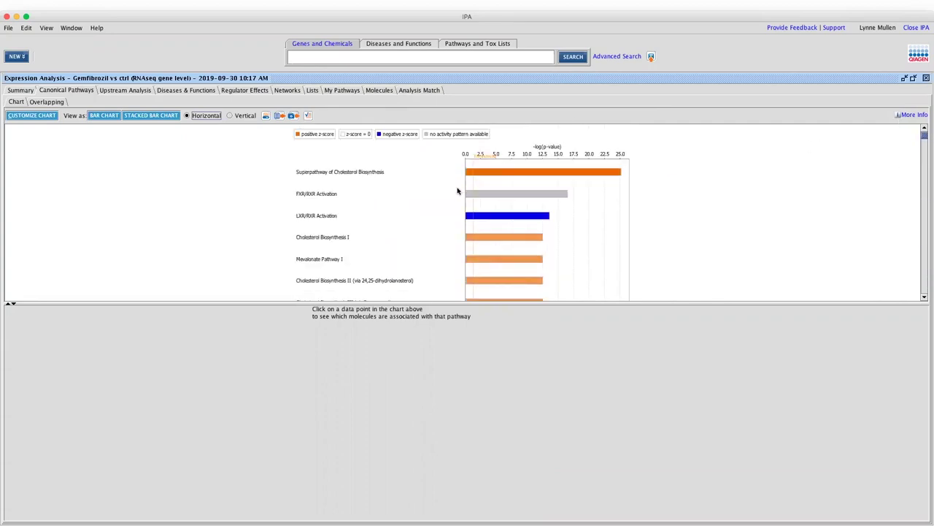
pyautogui.moveTo(472, 177)
pyautogui.moveTo(620, 174)
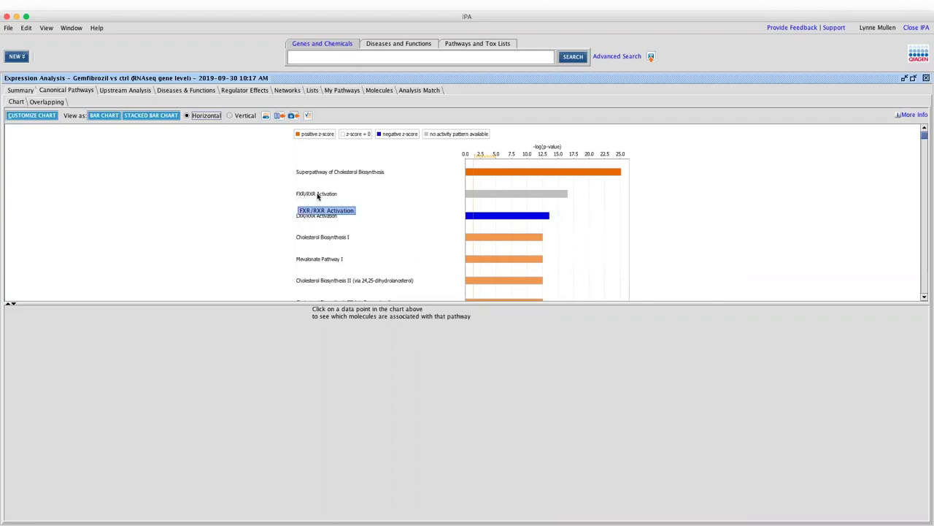
pyautogui.moveTo(490, 195)
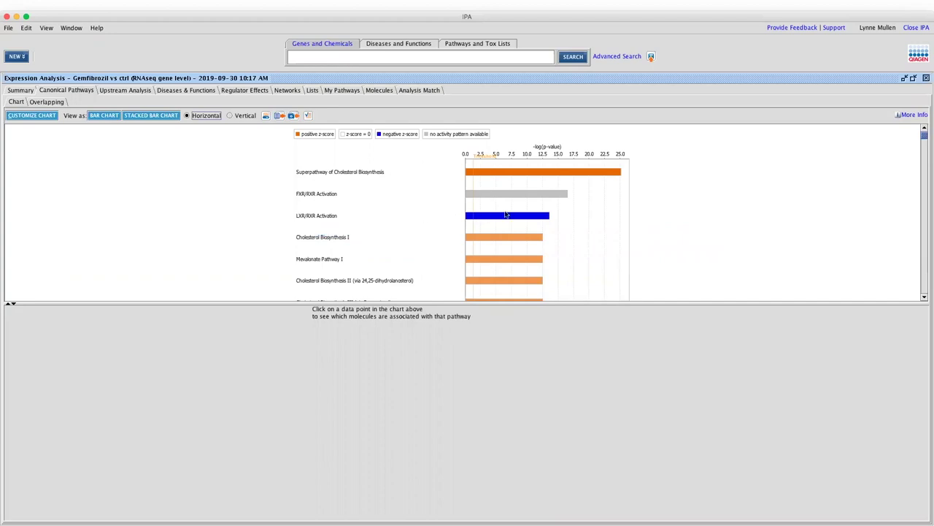
pyautogui.moveTo(522, 217)
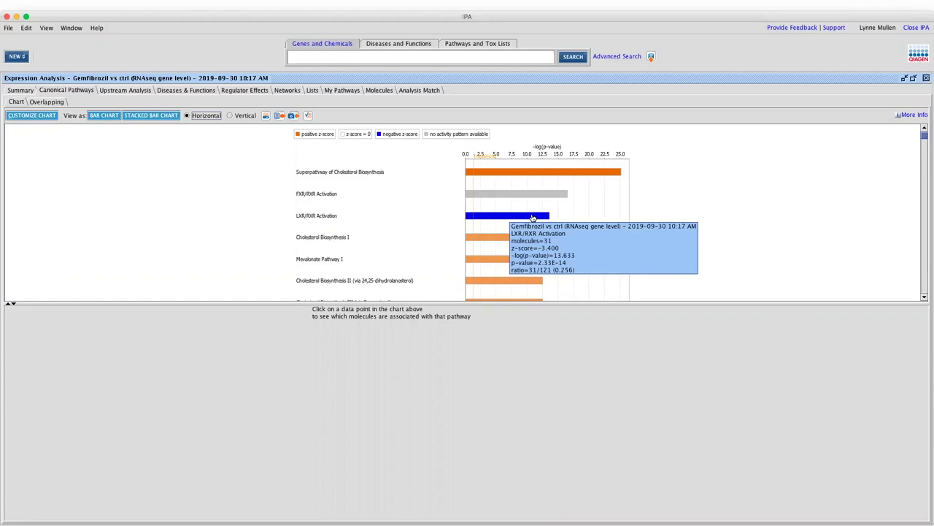
# Open the LXR/RXR Activation pathway diagram from its bar, maximize the window, and fit the diagram to it.
pyautogui.click(533, 218)
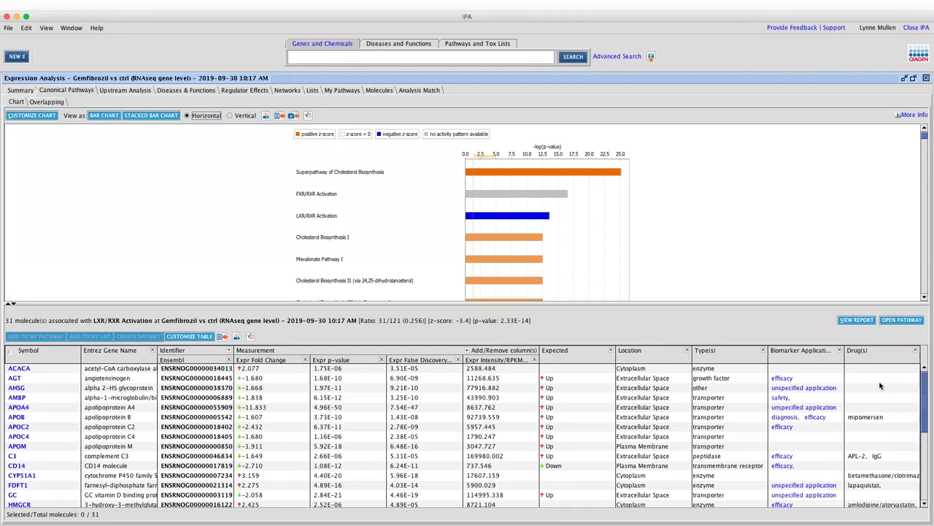
pyautogui.click(887, 319)
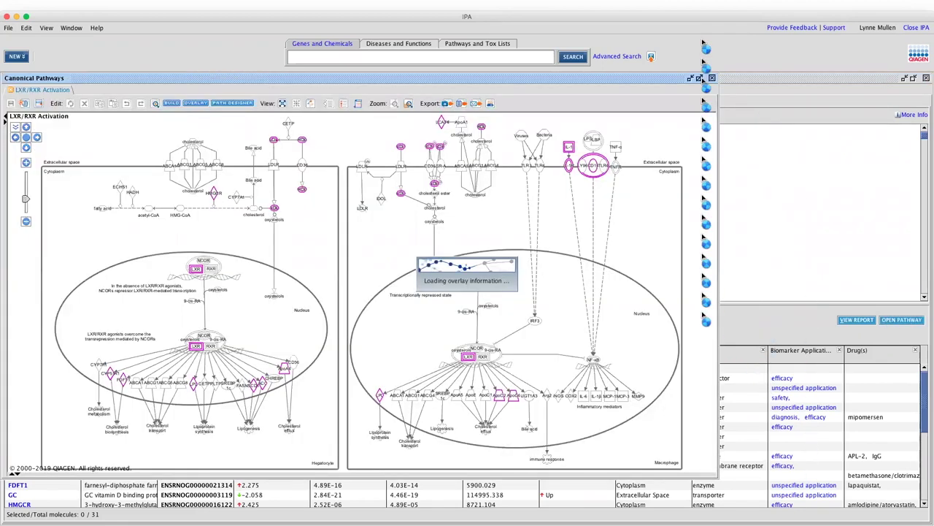
pyautogui.click(699, 78)
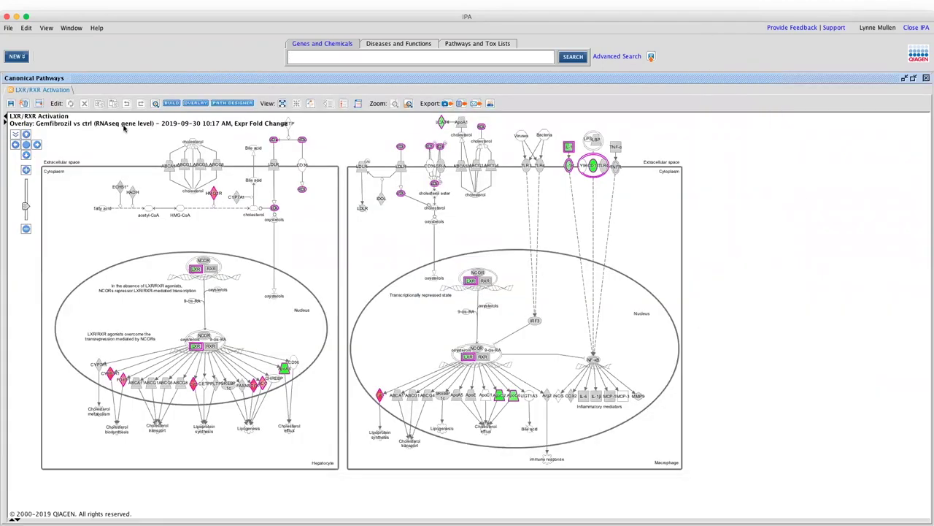
pyautogui.click(26, 145)
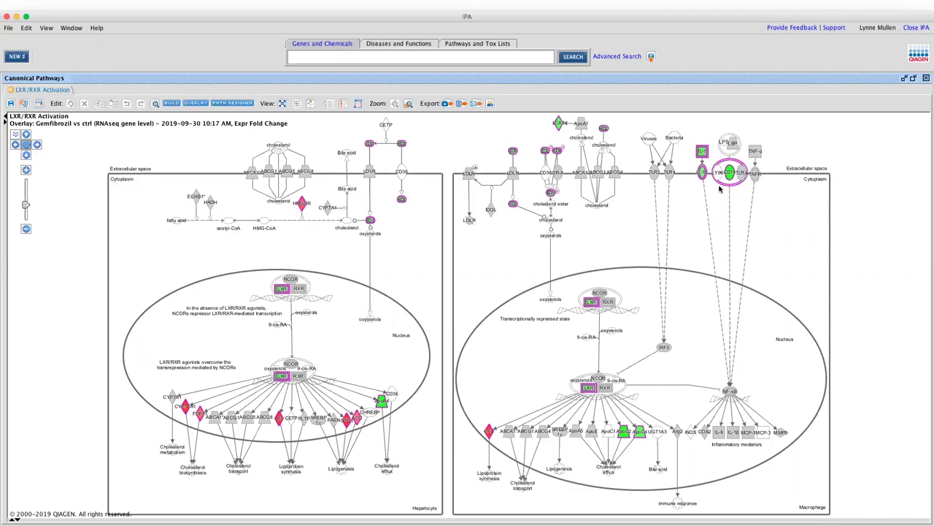
# Inspect the details of the CD14-TLR4-LY96 complex, HMGCR, TLR4, TLR3 and oxysterols in the LXR/RXR Activation pathway.
pyautogui.moveTo(752, 181)
pyautogui.moveTo(722, 178)
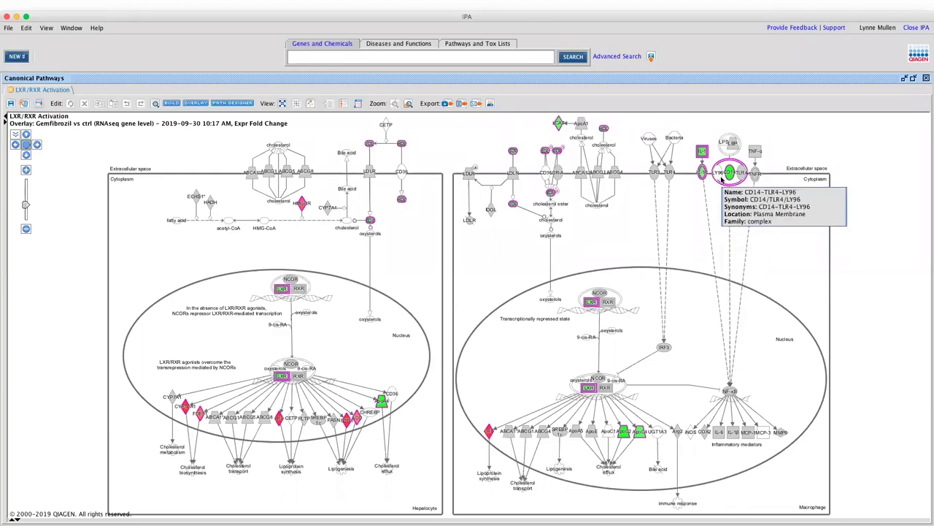
pyautogui.click(729, 193)
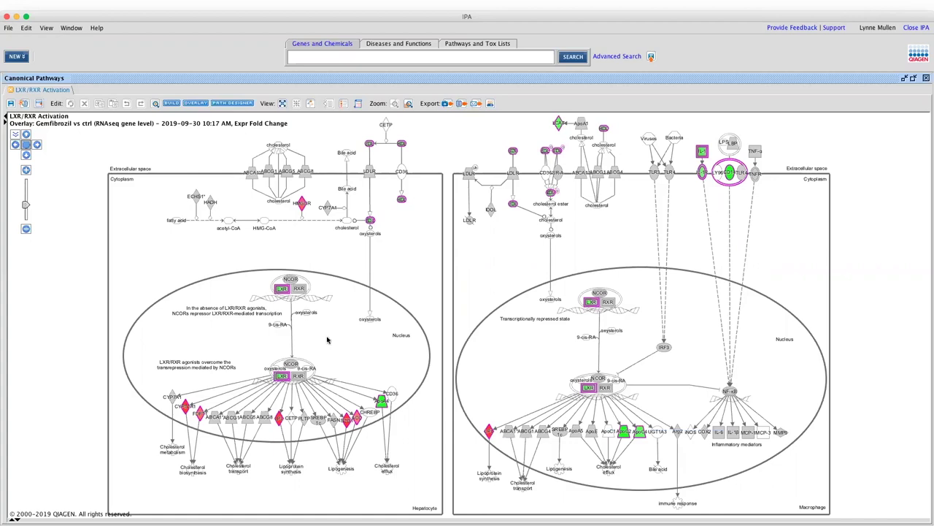
pyautogui.moveTo(303, 207)
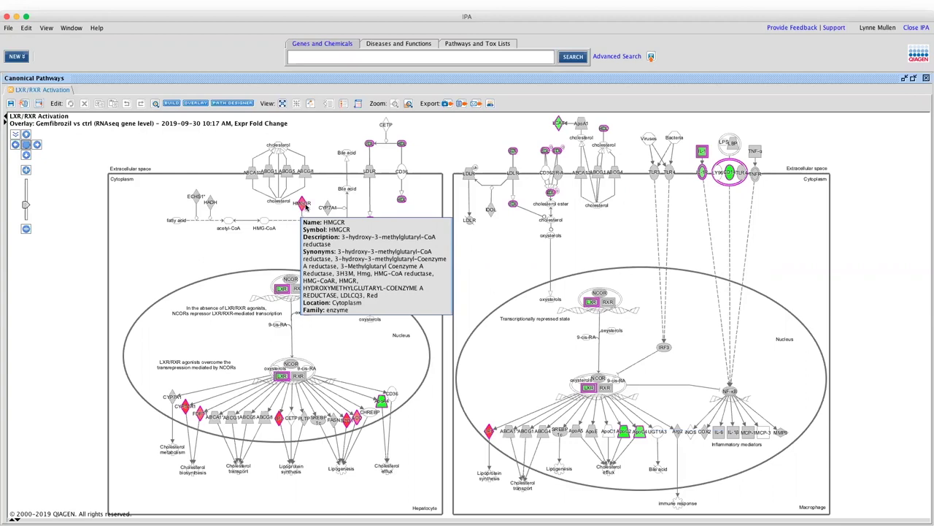
pyautogui.moveTo(730, 174)
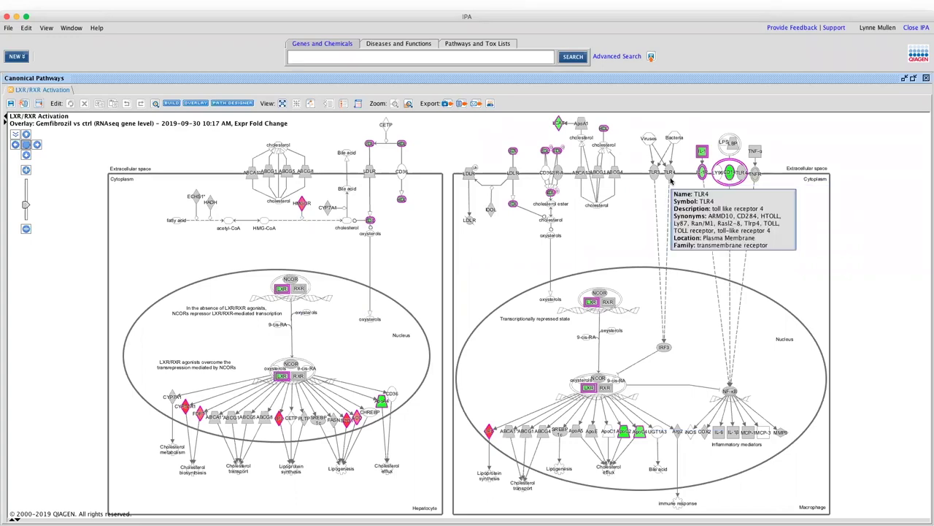
pyautogui.moveTo(655, 178)
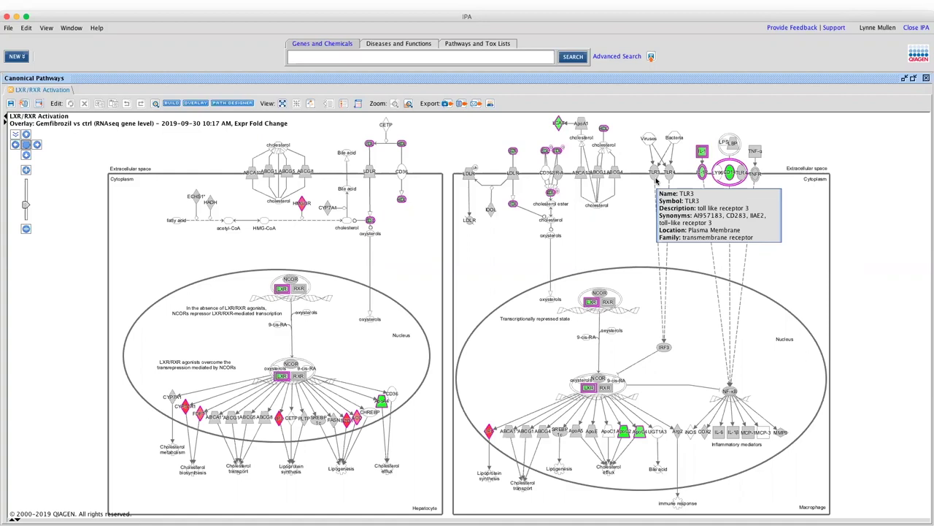
pyautogui.moveTo(613, 333)
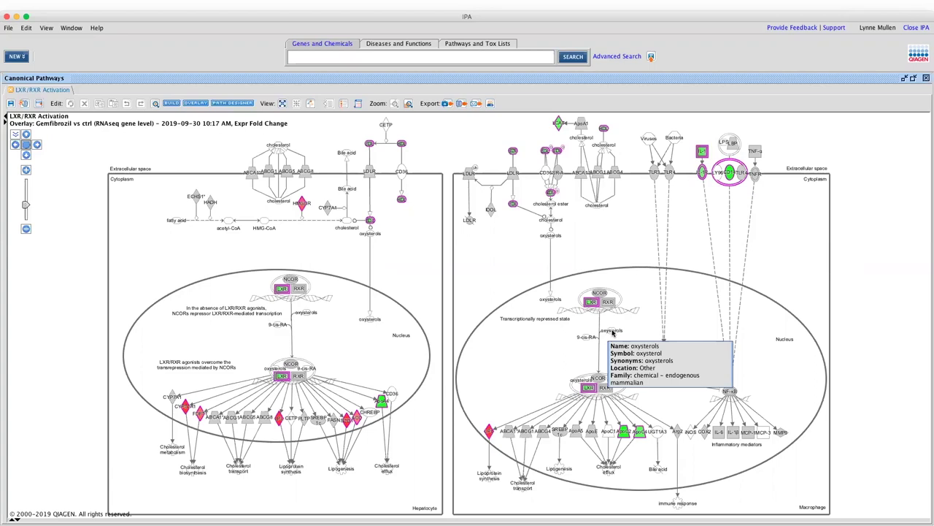
# Close the LXR/RXR Activation pathway and discard its changes.
pyautogui.click(97, 28)
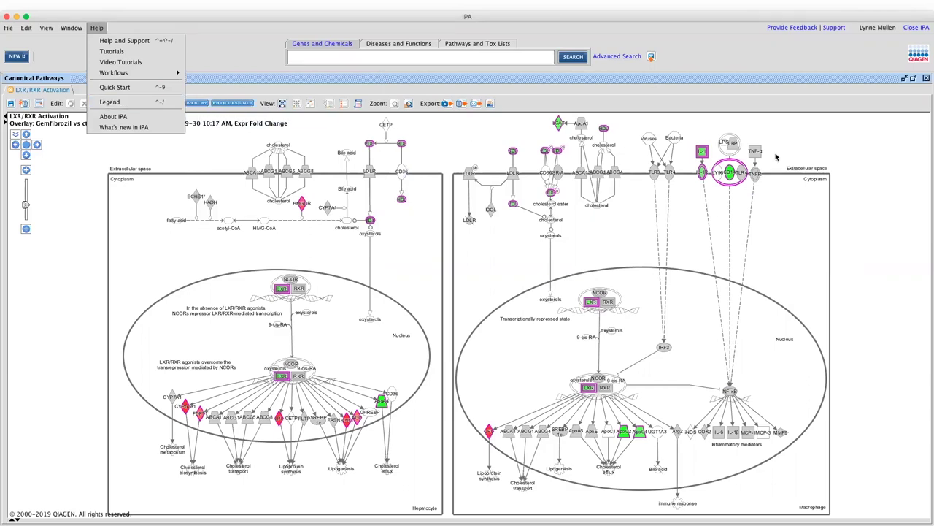
pyautogui.click(860, 139)
pyautogui.click(925, 78)
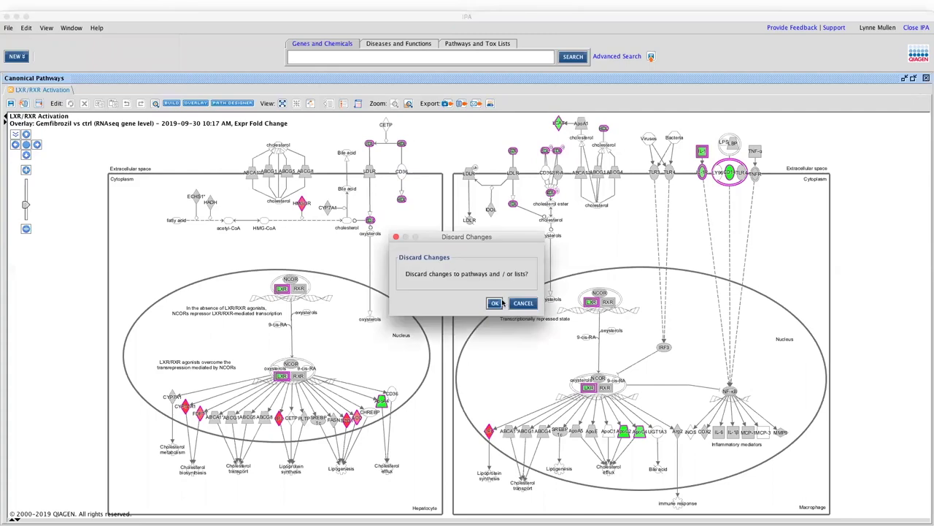
pyautogui.click(489, 303)
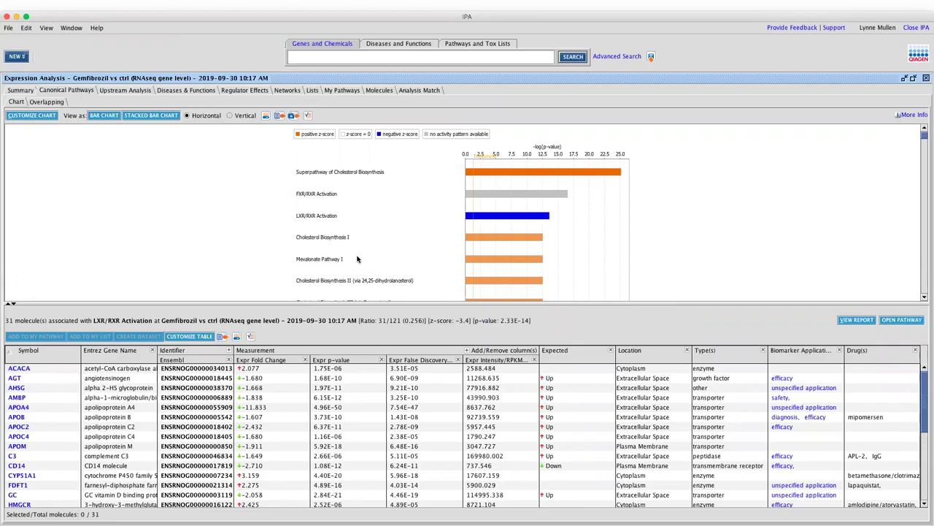
# Display the overlapping canonical pathways network and move the Superpathway of Geranylgeranyldiphosphate Biosynthesis I node up and away from the cluster.
pyautogui.click(46, 103)
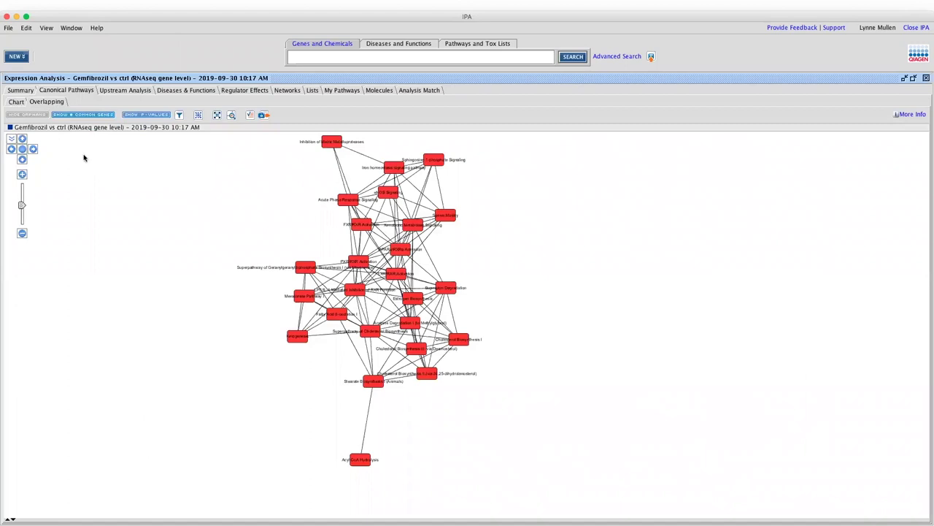
pyautogui.moveTo(299, 264); pyautogui.dragTo(259, 232)
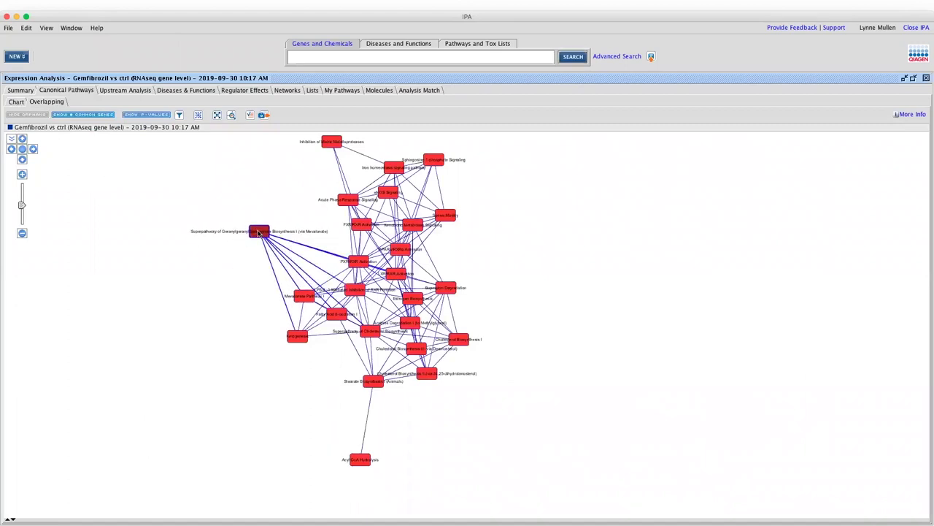
pyautogui.click(235, 268)
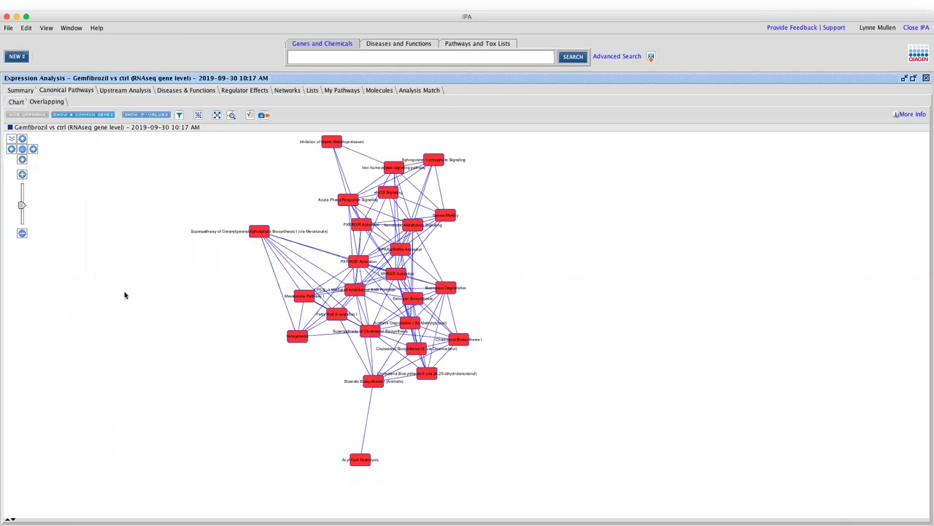
# Show the number of common genes on the network links and list the genes shared by the Geranylgeranyldiphosphate superpathway and Ketogenesis.
pyautogui.click(71, 114)
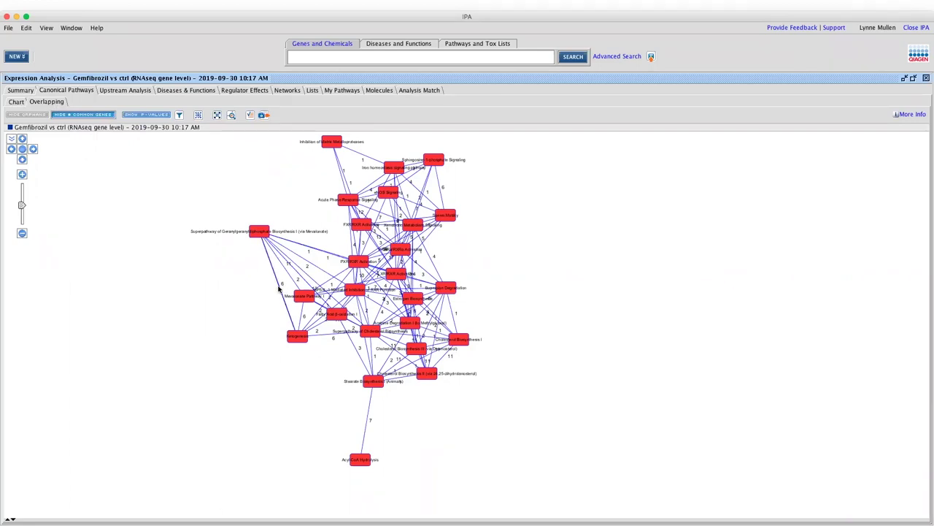
pyautogui.click(278, 289)
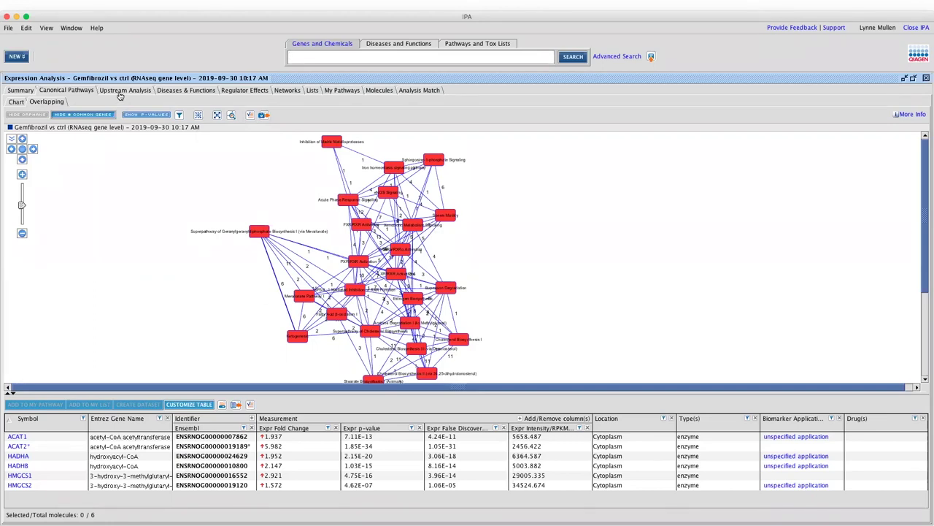
pyautogui.press('super+Tab')
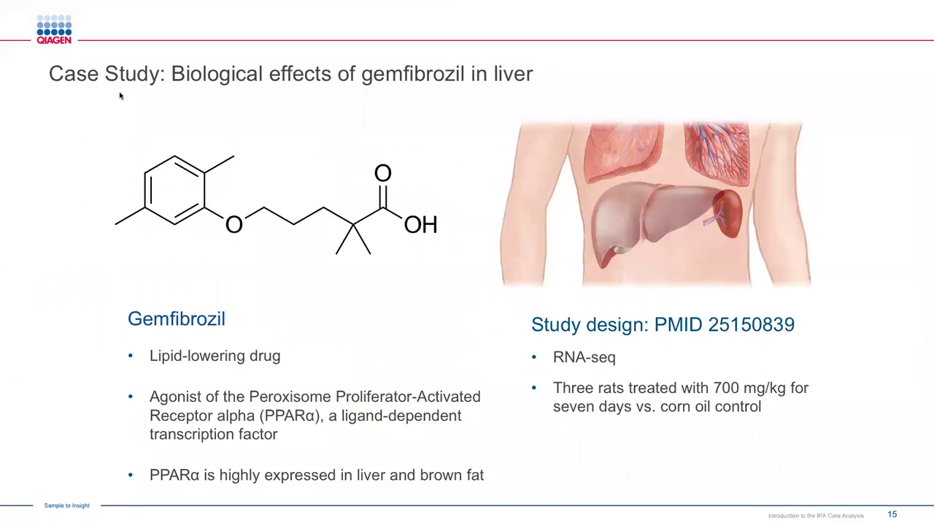
pyautogui.press('Right')
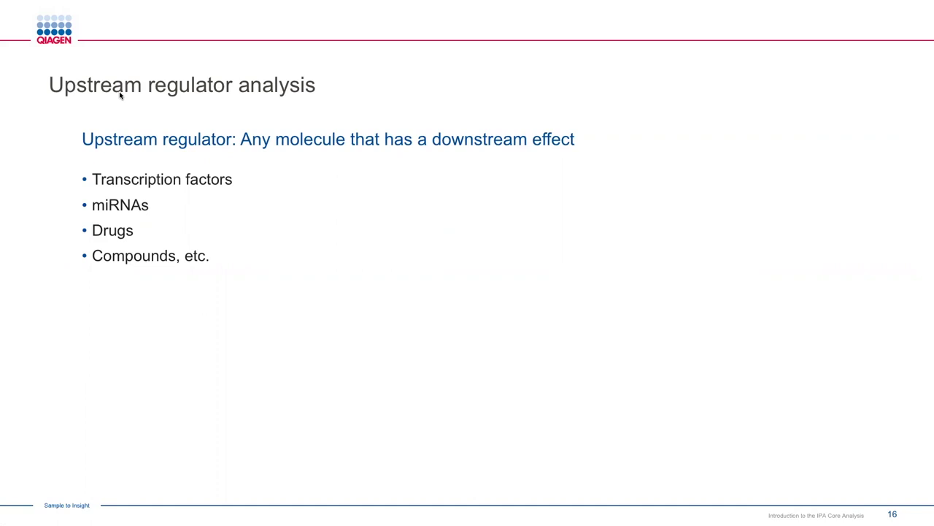
pyautogui.press('Right')
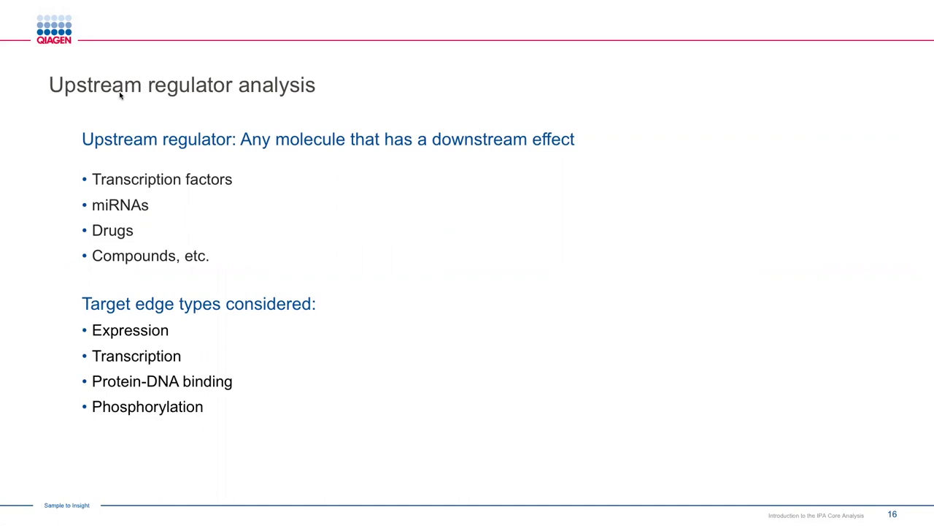
pyautogui.click(120, 95)
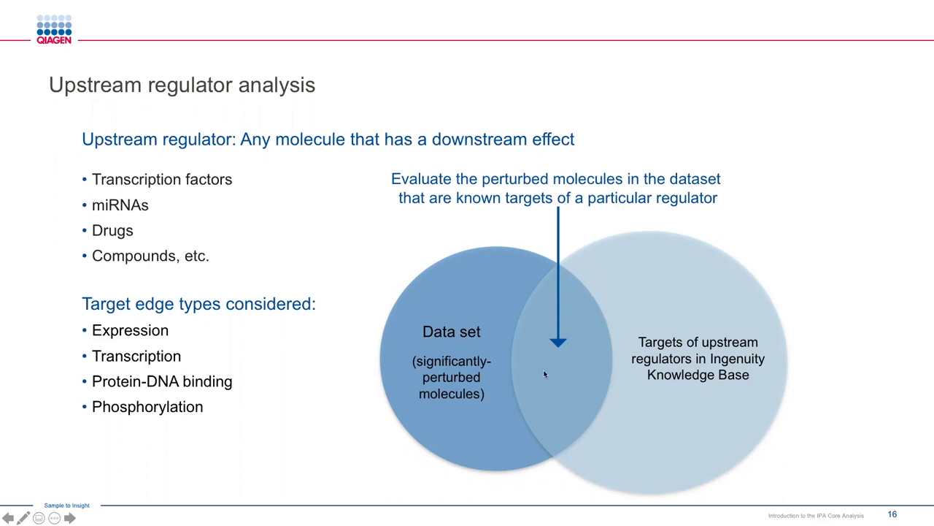
# Switch to IPA, open the analysis's upstream regulators table and add the B-H corrected p-value column.
pyautogui.press('super+Tab')
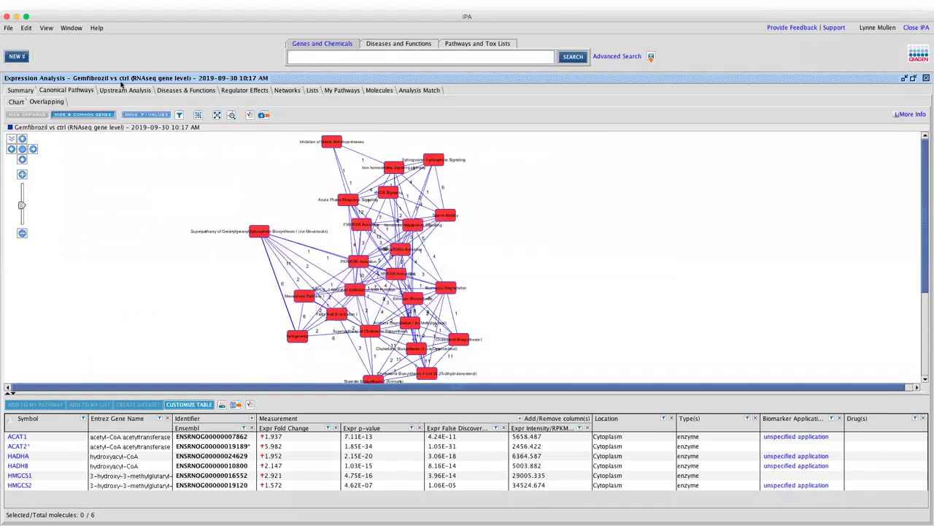
pyautogui.click(122, 90)
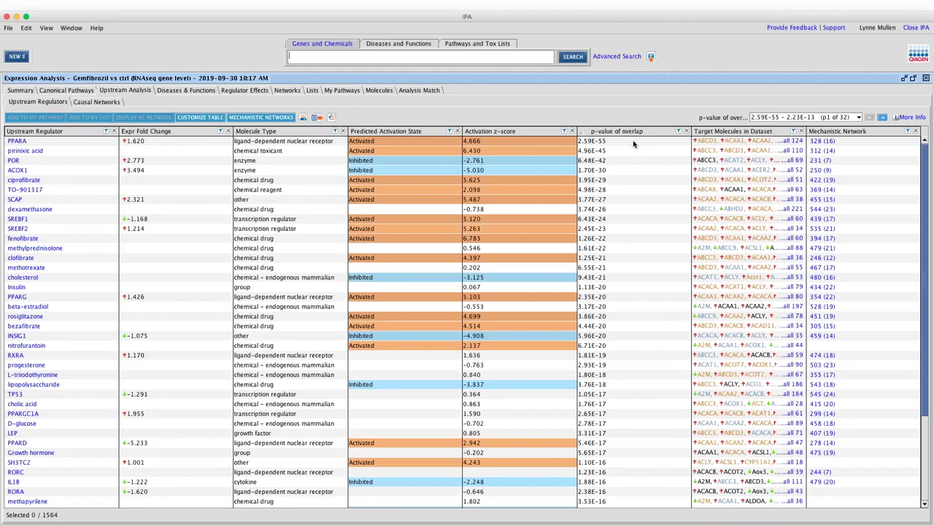
pyautogui.click(200, 118)
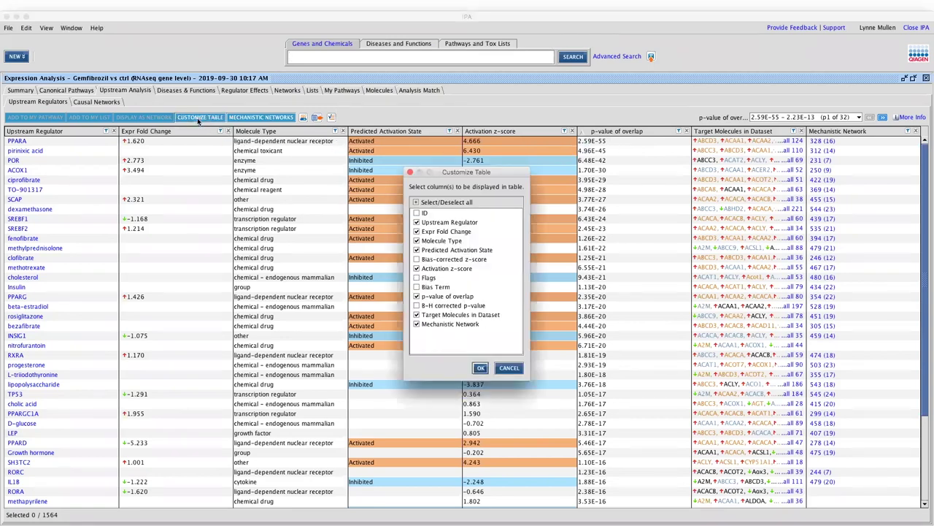
pyautogui.click(416, 306)
pyautogui.click(478, 368)
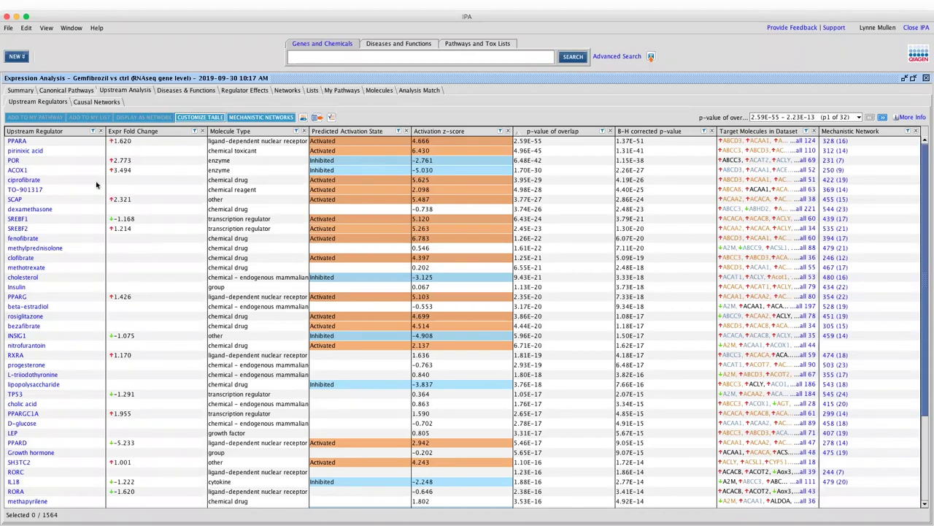
# Review the Molecule Type filter options for the upstream regulators and dismiss them without filtering.
pyautogui.click(157, 150)
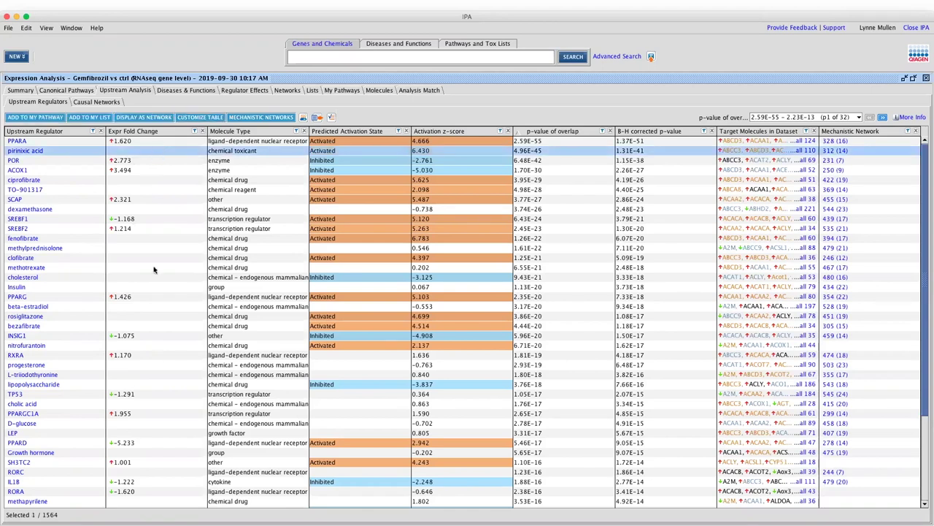
pyautogui.click(147, 431)
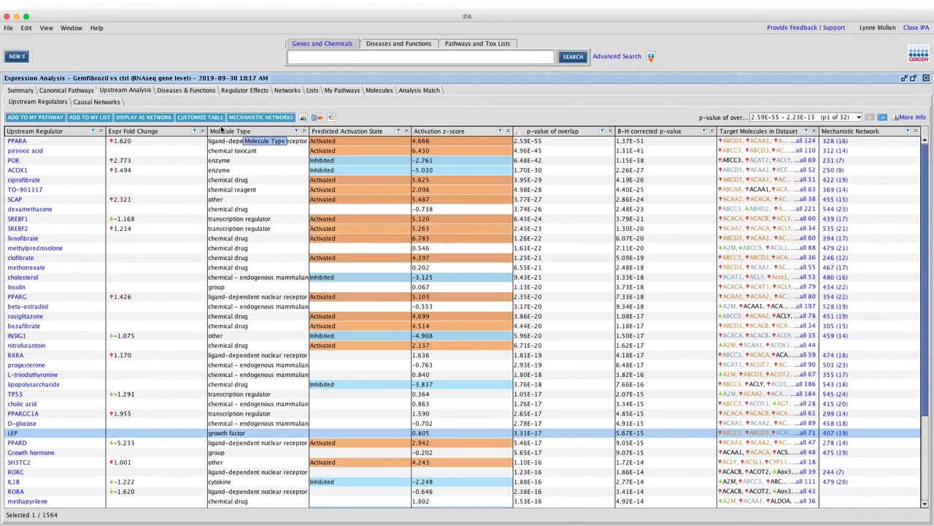
pyautogui.click(296, 131)
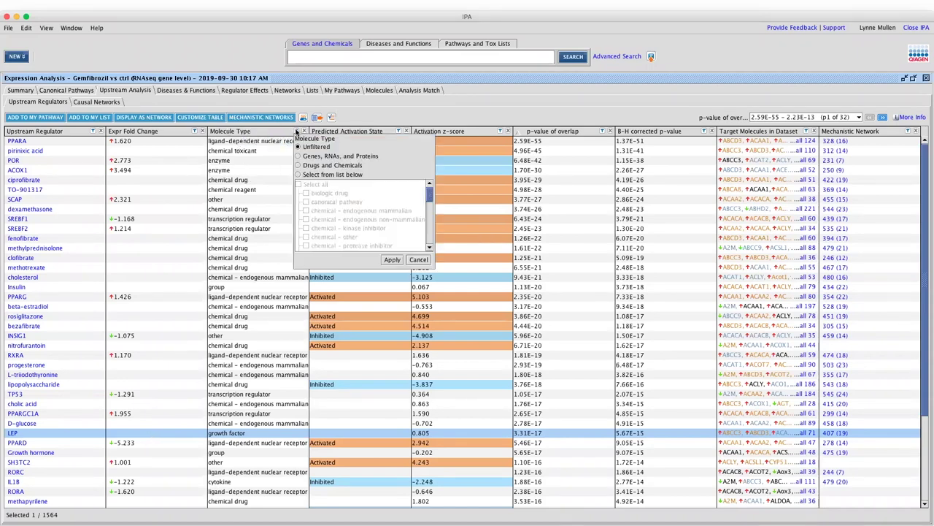
pyautogui.click(416, 260)
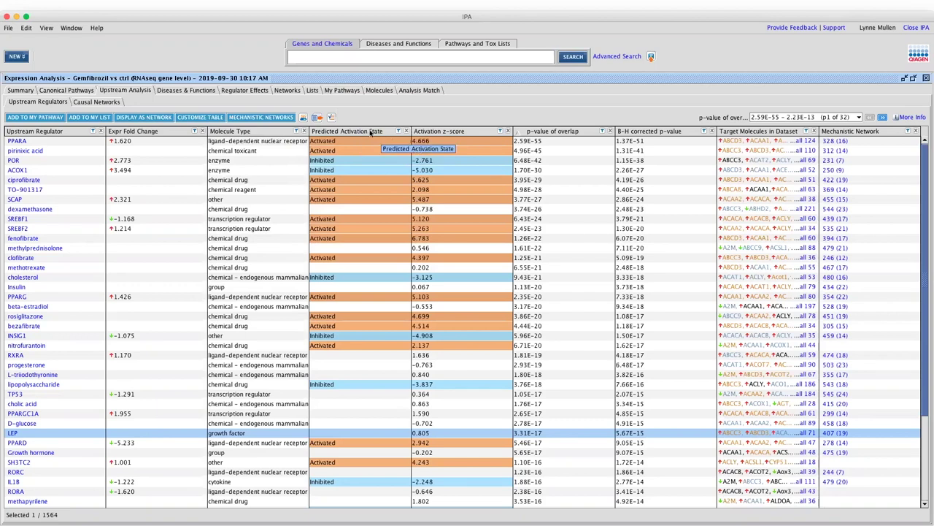
# Sort the upstream regulators by descending activation z-score and show fenofibrate's full list of target molecules in a maximized view.
pyautogui.click(441, 131)
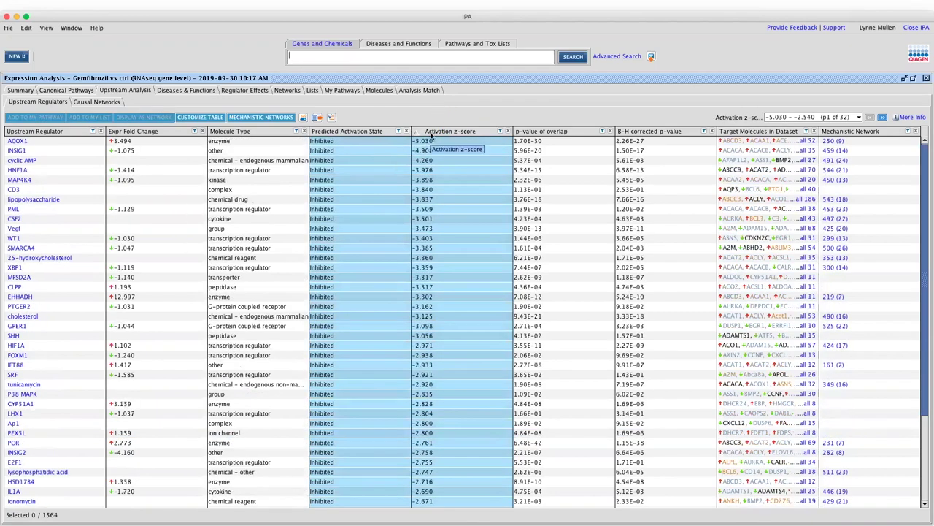
pyautogui.click(441, 130)
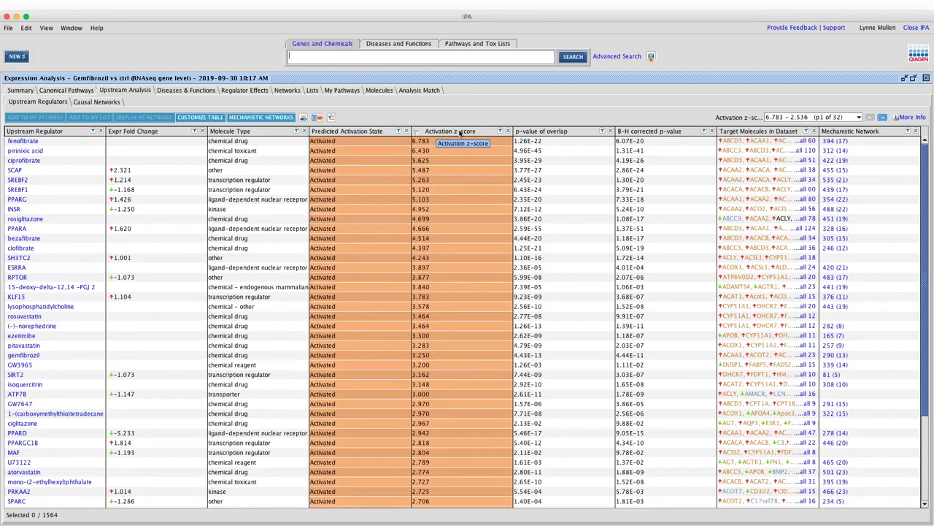
pyautogui.click(807, 141)
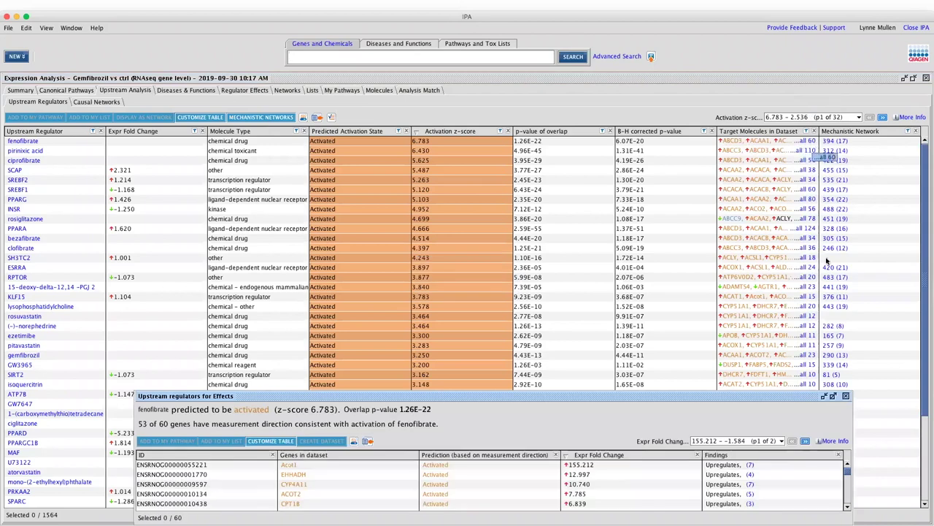
pyautogui.click(833, 396)
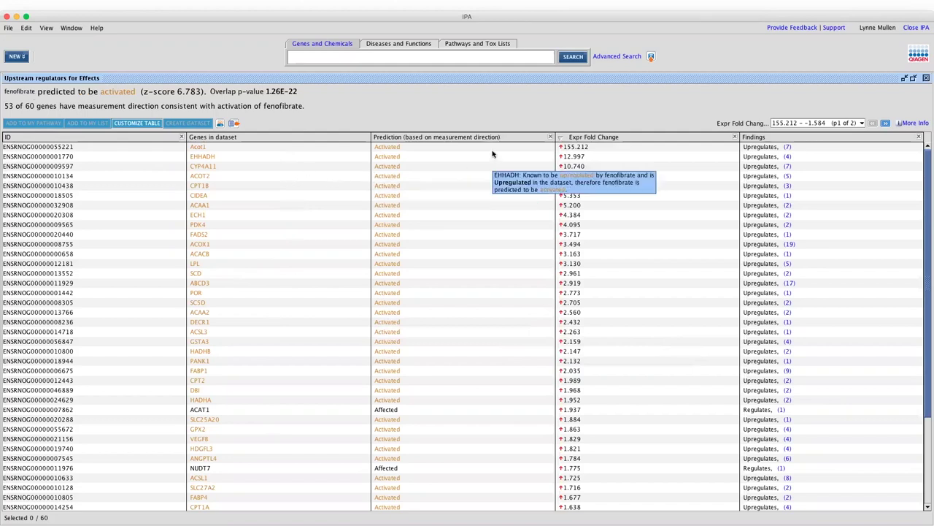
# Read the activation prediction rationale for Acot1, ACOT2 and other fenofibrate target genes, and close the target list.
pyautogui.moveTo(491, 149)
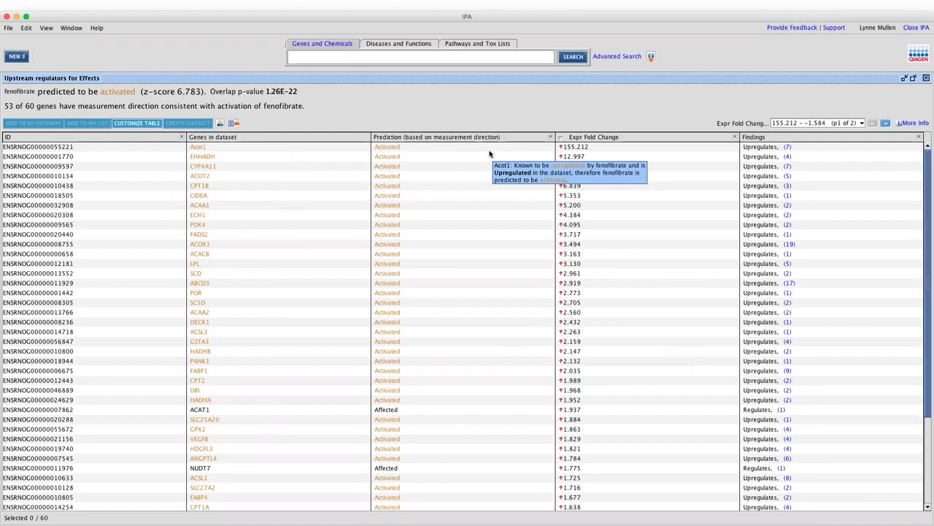
pyautogui.moveTo(486, 171)
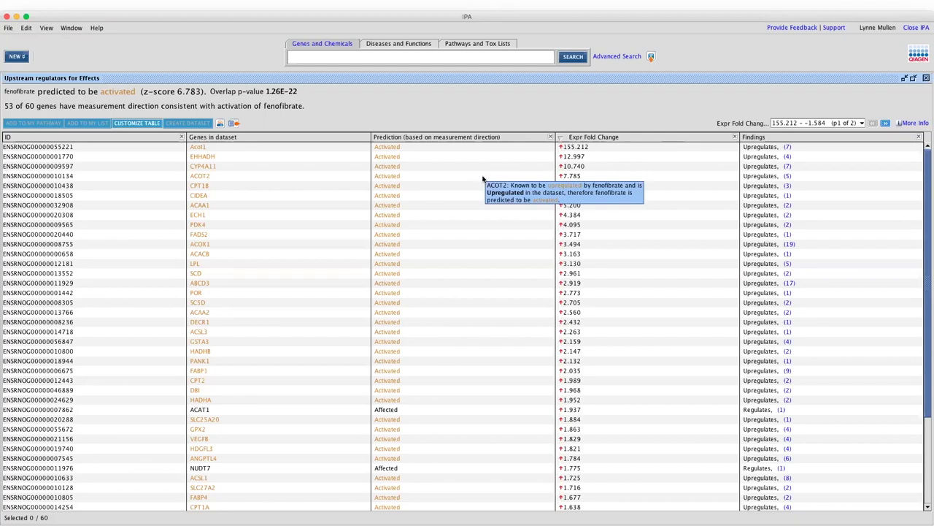
pyautogui.click(470, 148)
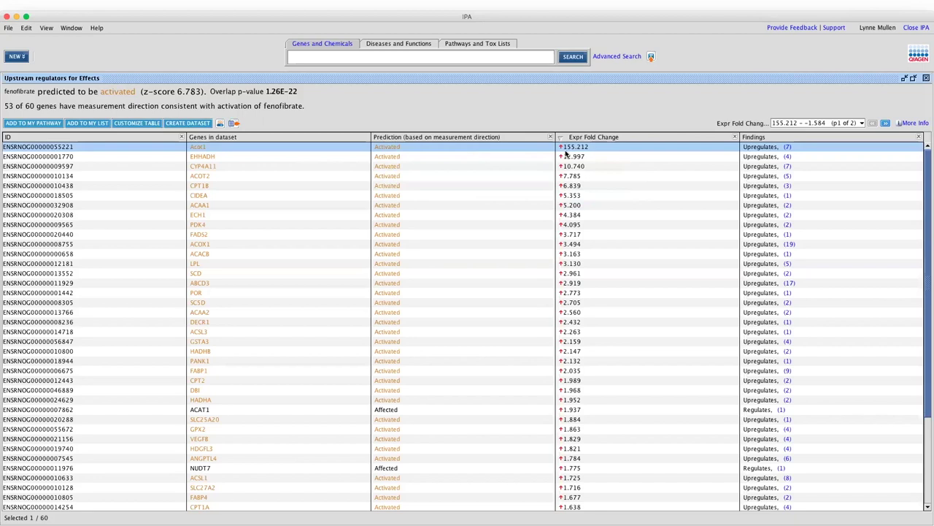
pyautogui.moveTo(535, 148)
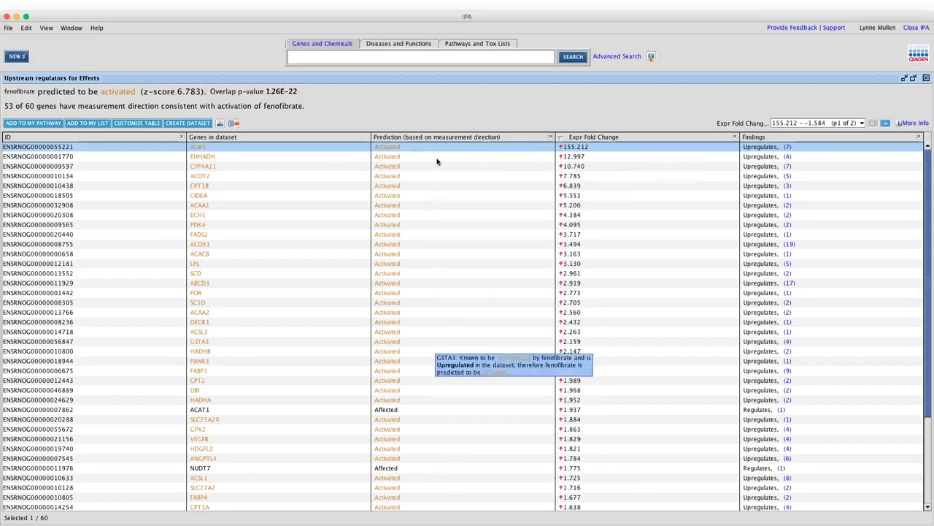
pyautogui.moveTo(430, 243)
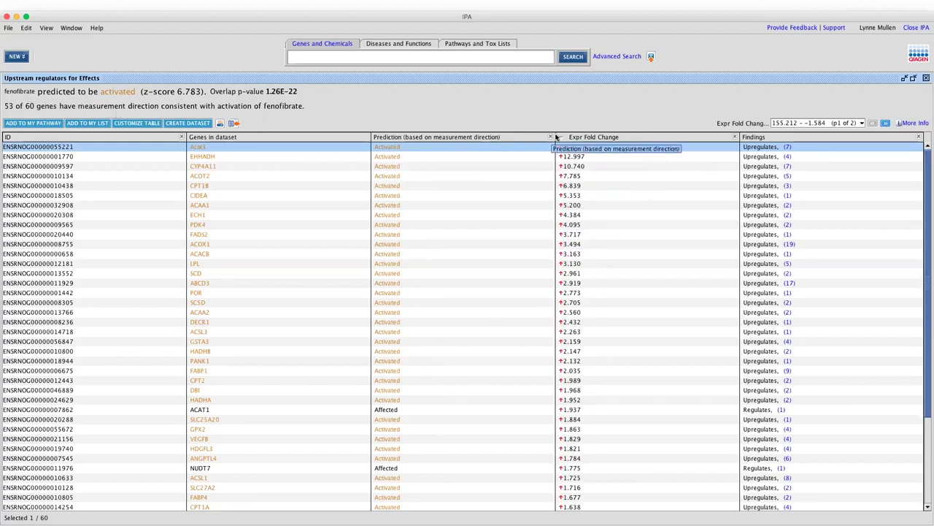
pyautogui.click(927, 78)
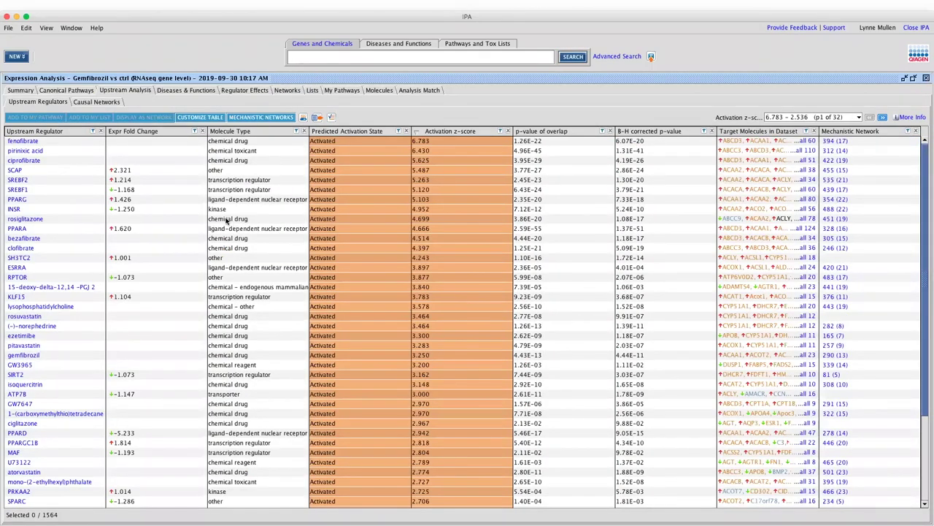
# Display fenofibrate and its target genes as a maximized network fitted to the view, and close it discarding the changes.
pyautogui.click(194, 144)
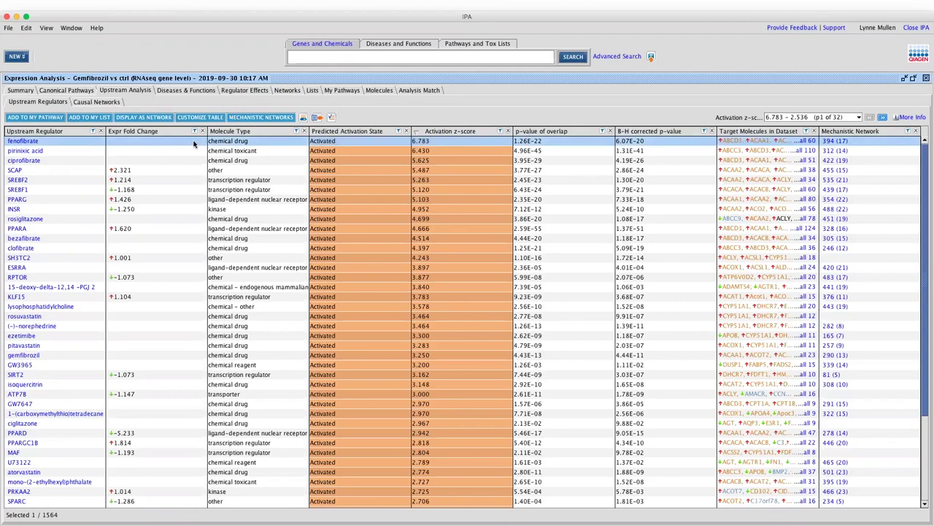
pyautogui.click(168, 118)
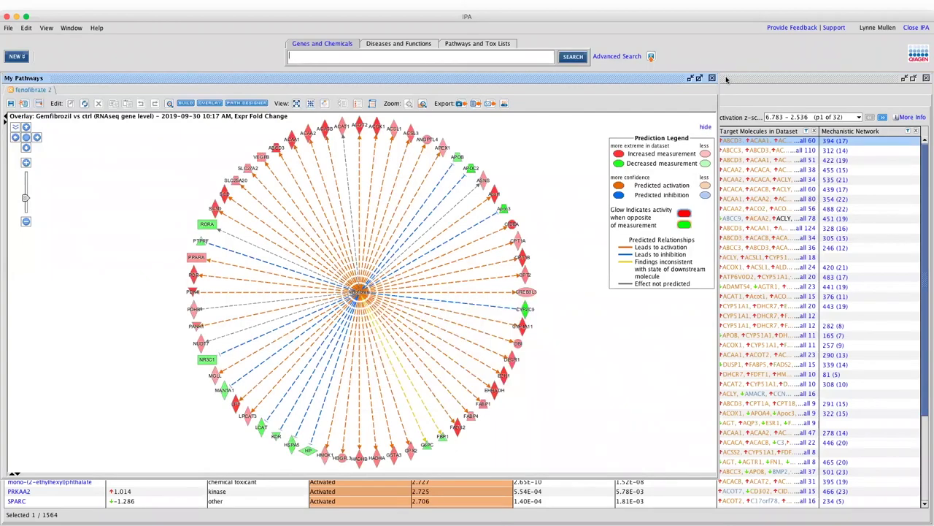
pyautogui.click(699, 79)
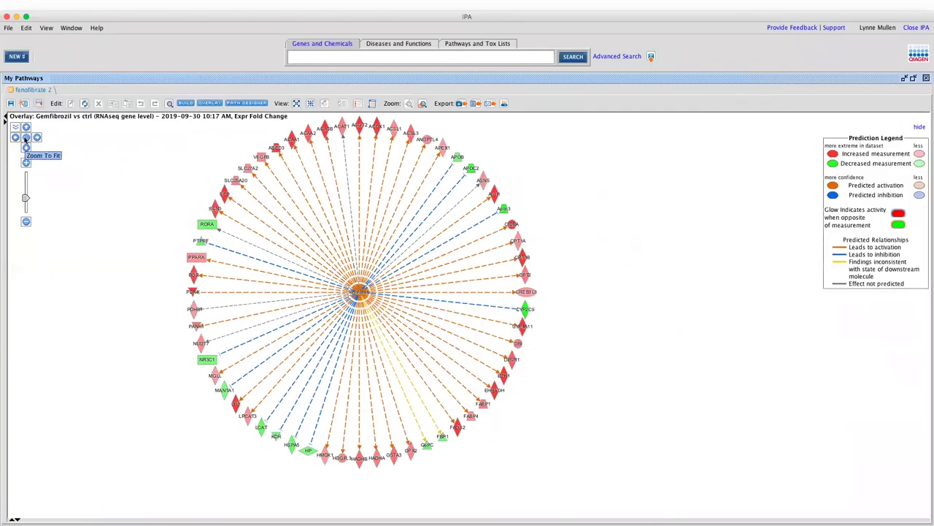
pyautogui.click(26, 137)
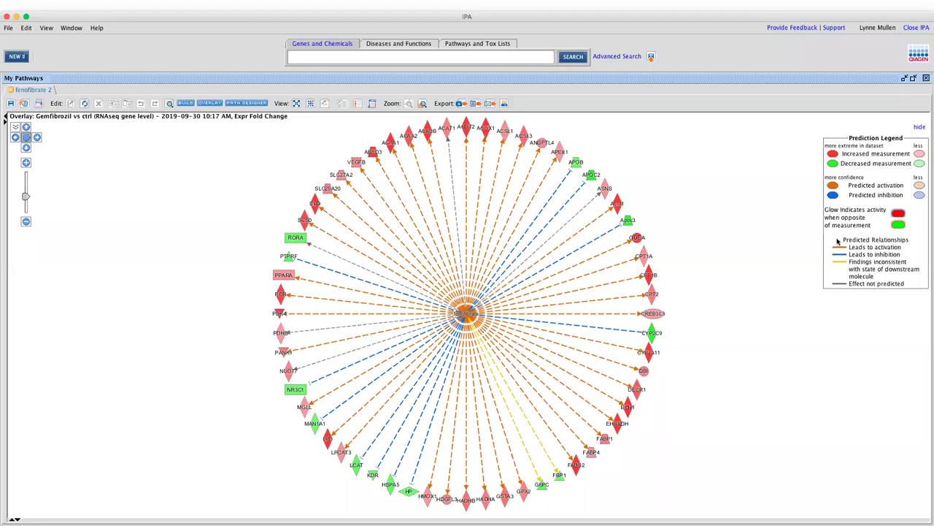
pyautogui.click(927, 78)
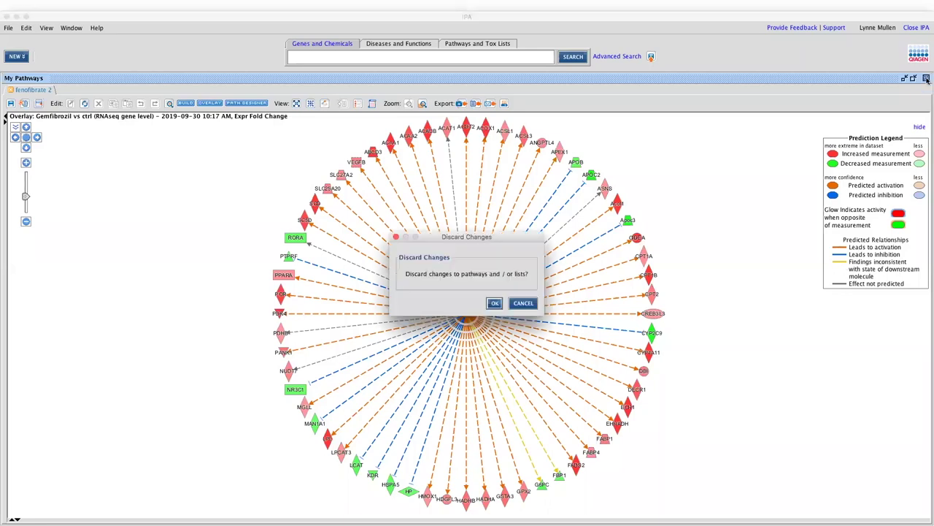
pyautogui.click(495, 303)
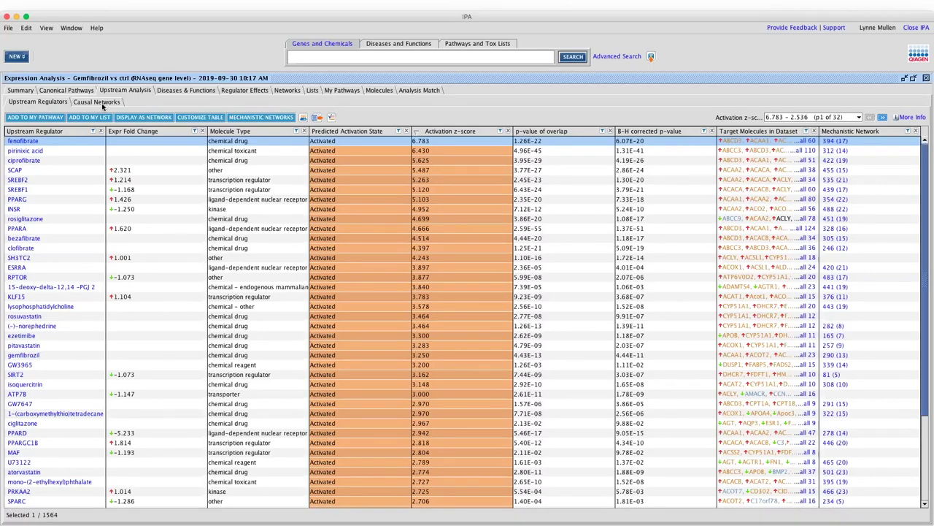
# Show the Diseases and Bio Functions heat map and size its squares by z-score.
pyautogui.click(165, 91)
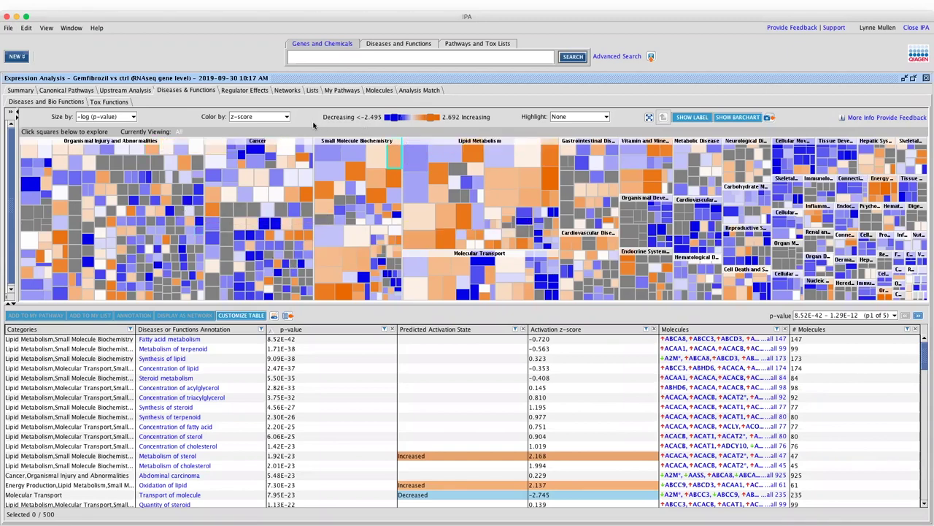
pyautogui.click(133, 117)
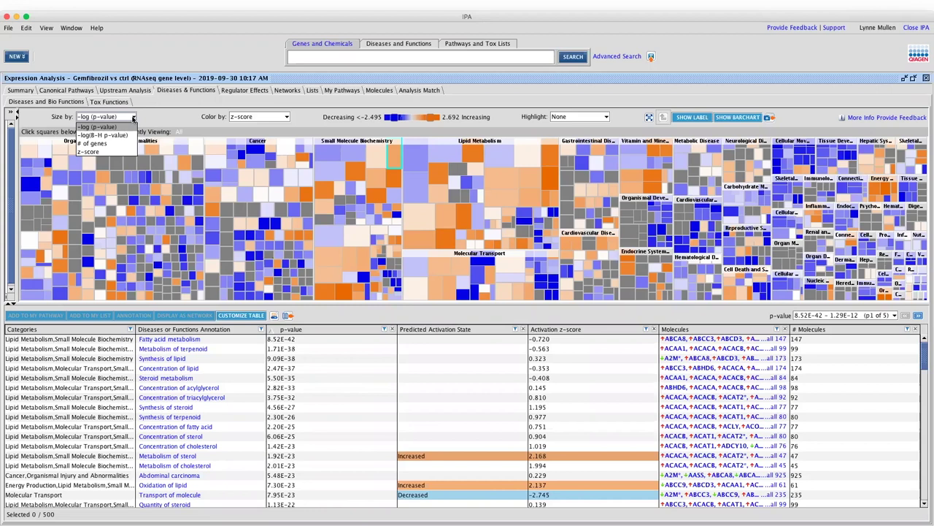
pyautogui.click(110, 151)
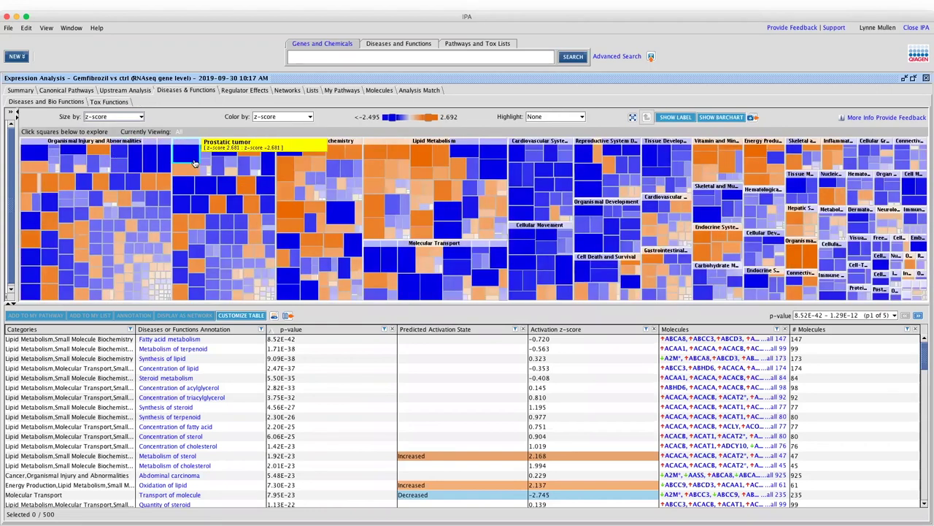
# Try coloring the heat map squares by -log (p-value) and switch the coloring back to z-score.
pyautogui.click(287, 118)
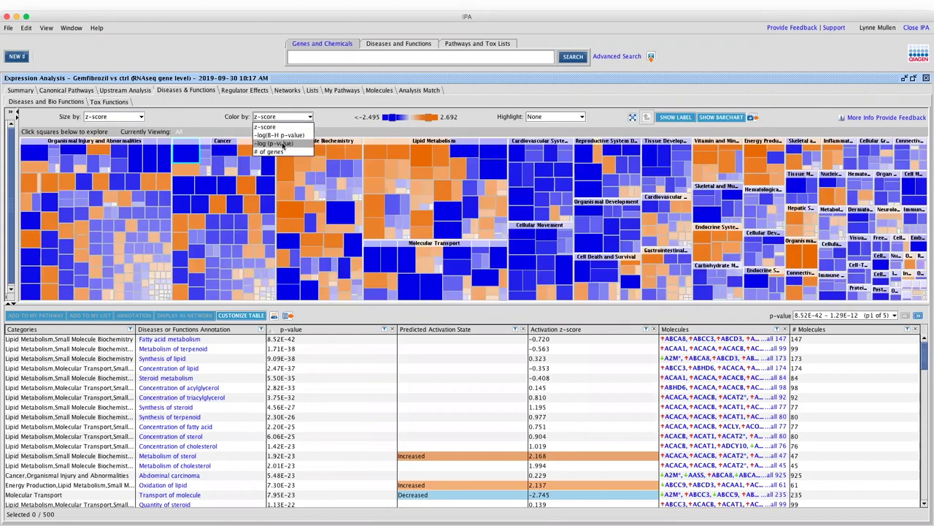
pyautogui.click(284, 144)
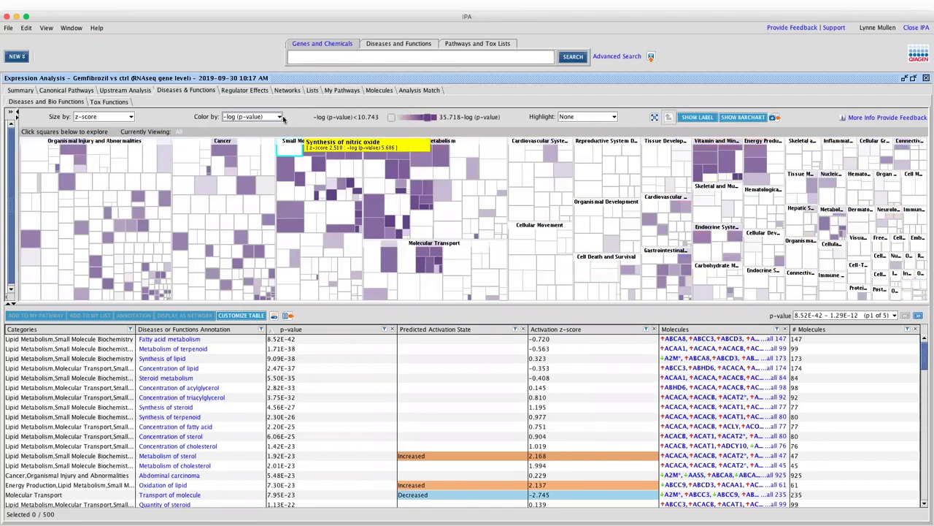
pyautogui.click(276, 118)
pyautogui.click(266, 127)
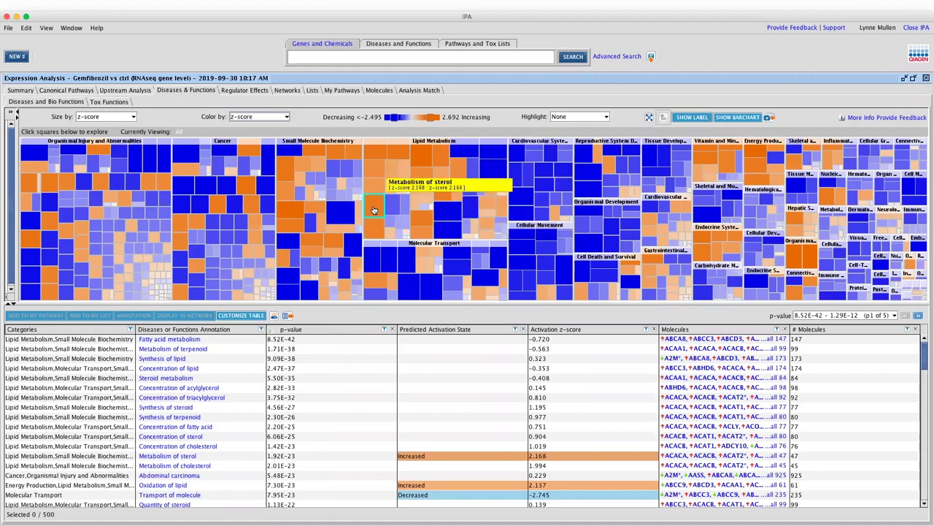
# Drill down in the heat map through Lipid Metabolism and synthesis to the gene evidence for Synthesis of sterol.
pyautogui.click(374, 210)
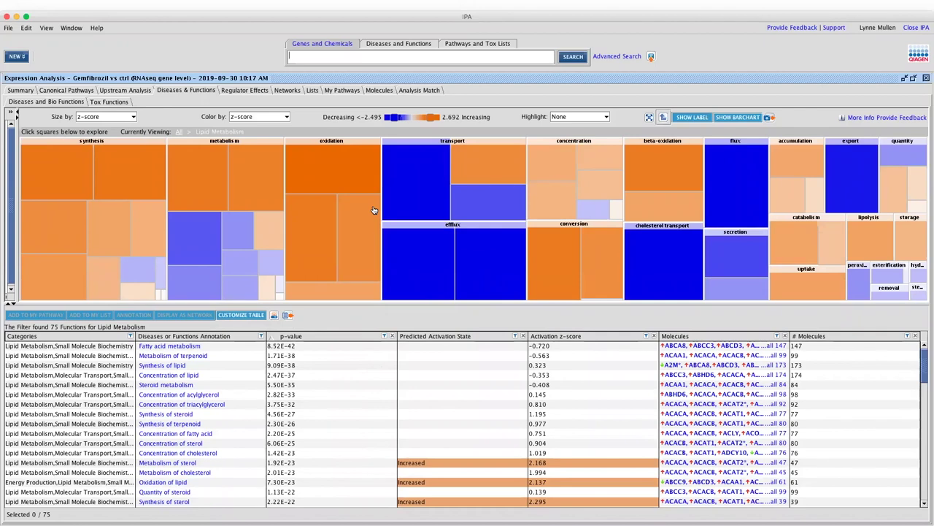
pyautogui.click(68, 167)
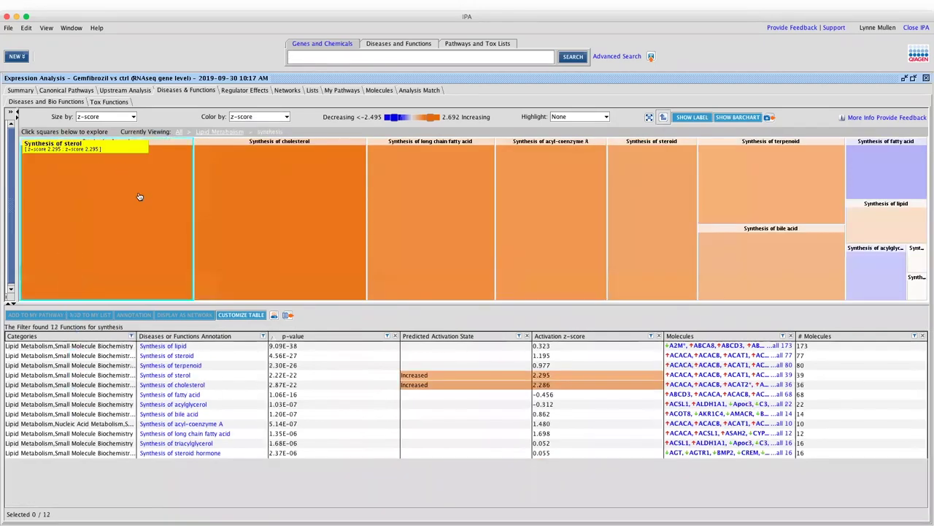
pyautogui.click(139, 197)
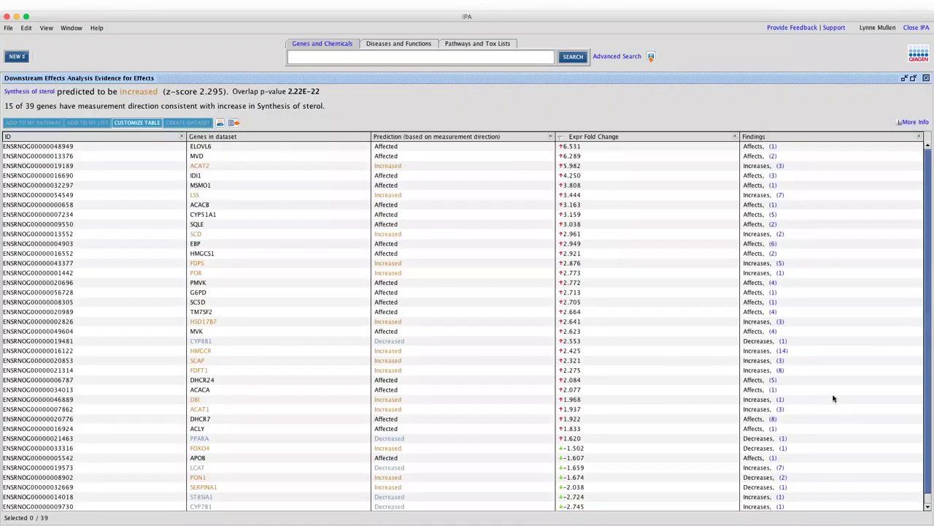
# Close the gene evidence for Synthesis of sterol and return the heat map to the all-categories level.
pyautogui.click(833, 396)
pyautogui.click(927, 78)
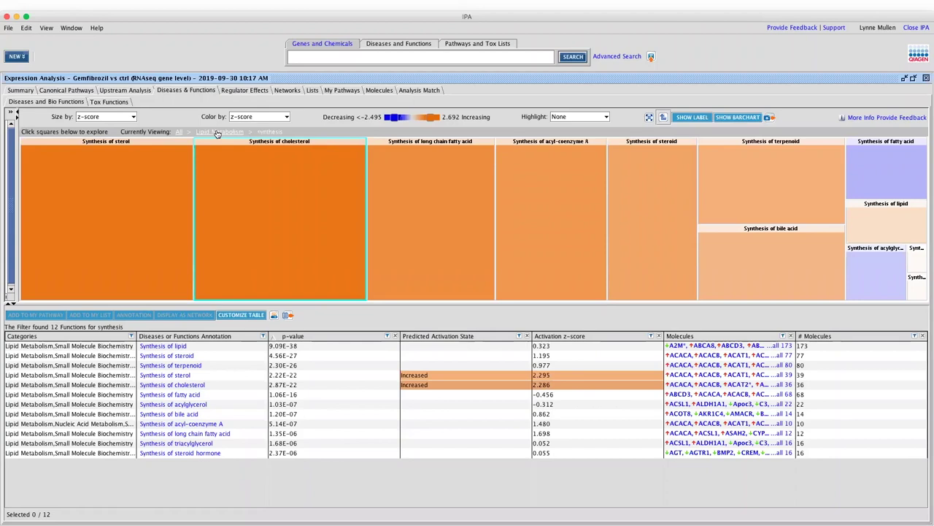
pyautogui.click(179, 132)
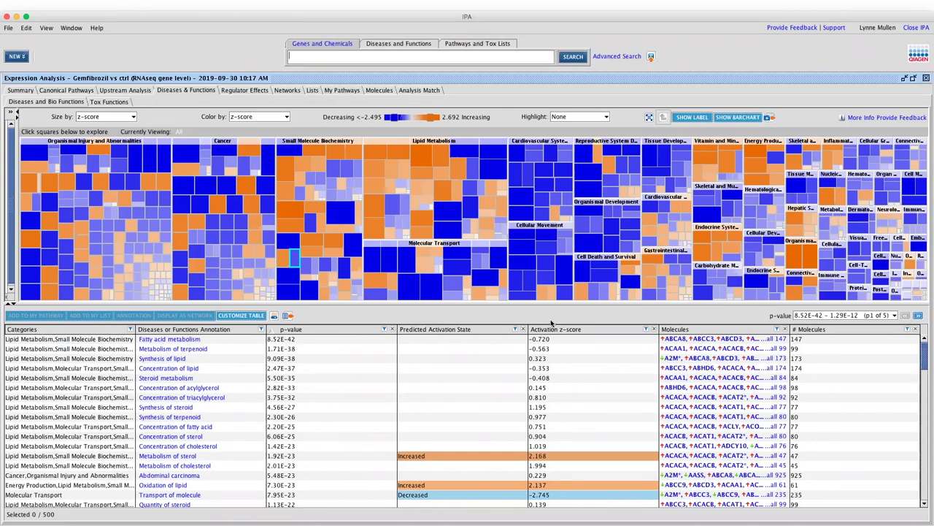
# View the Tox Functions heat map and return to the Diseases and Bio Functions heat map.
pyautogui.click(109, 101)
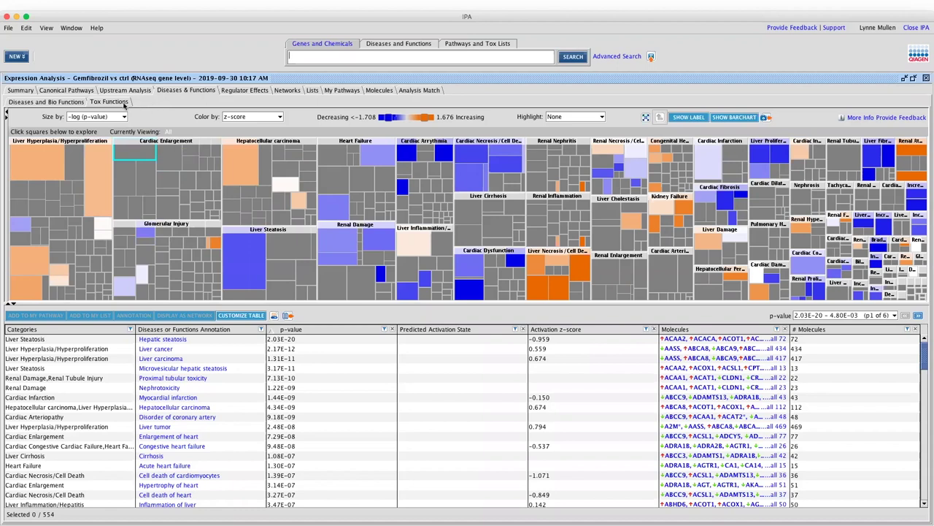
pyautogui.click(61, 102)
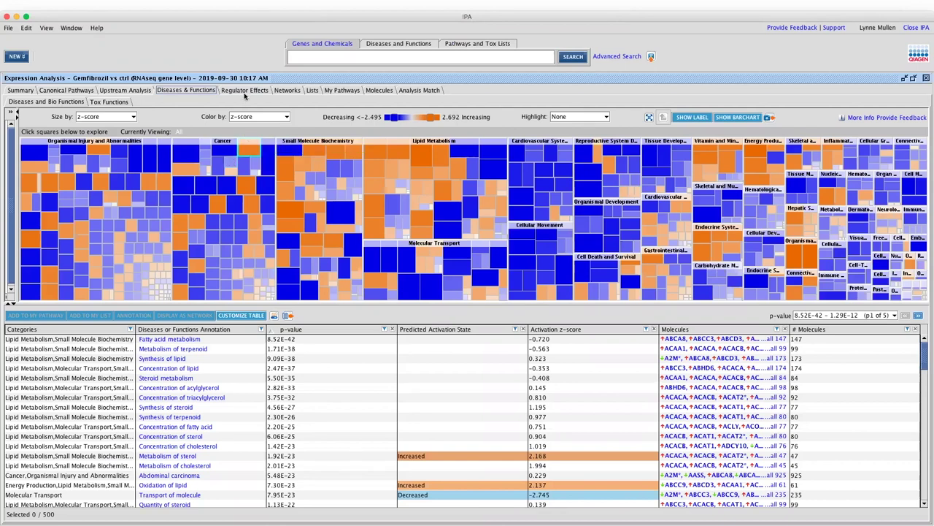
# Switch to PowerPoint and advance the Regulator effects concept slide to the algorithm's first iteration.
pyautogui.press('super+Tab')
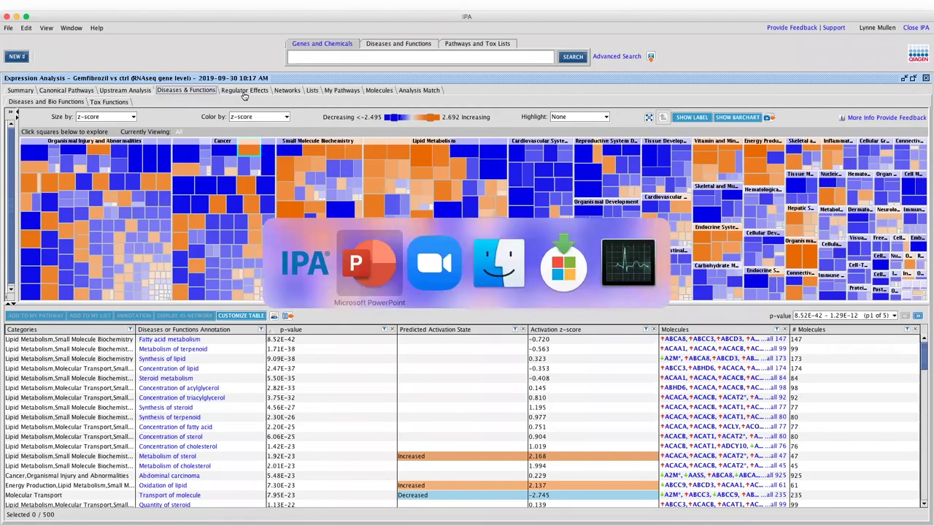
pyautogui.press('Right')
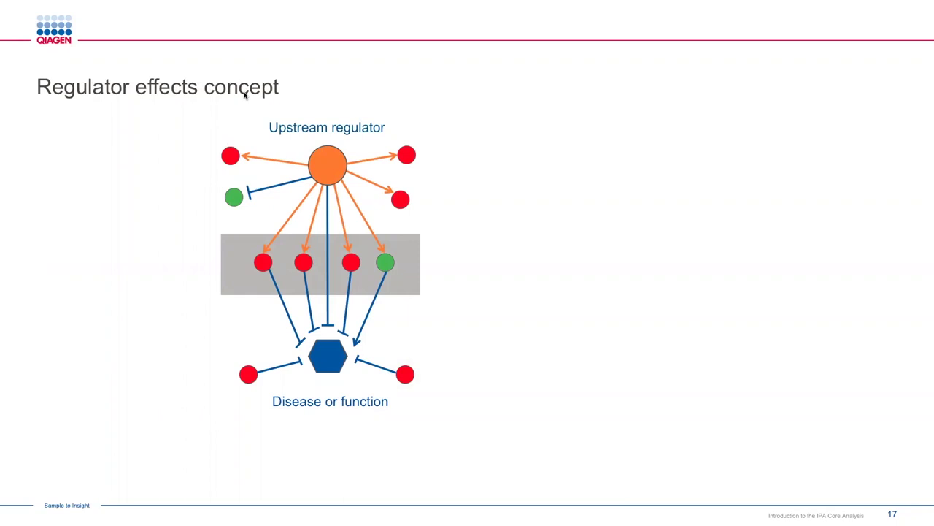
pyautogui.click(358, 273)
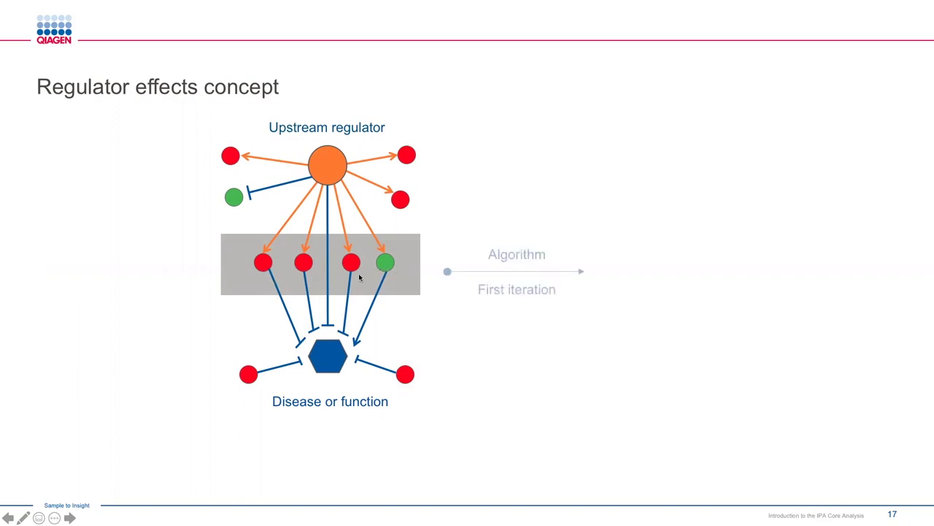
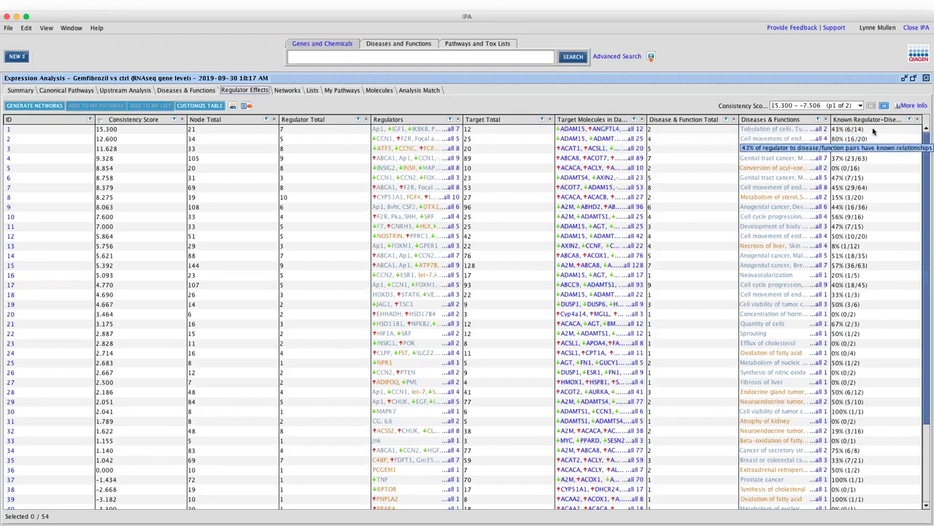
# Display the regulator effects network for Metabolism of sterol and Synthesis of sterol, maximized and fitted to the view.
pyautogui.click(873, 130)
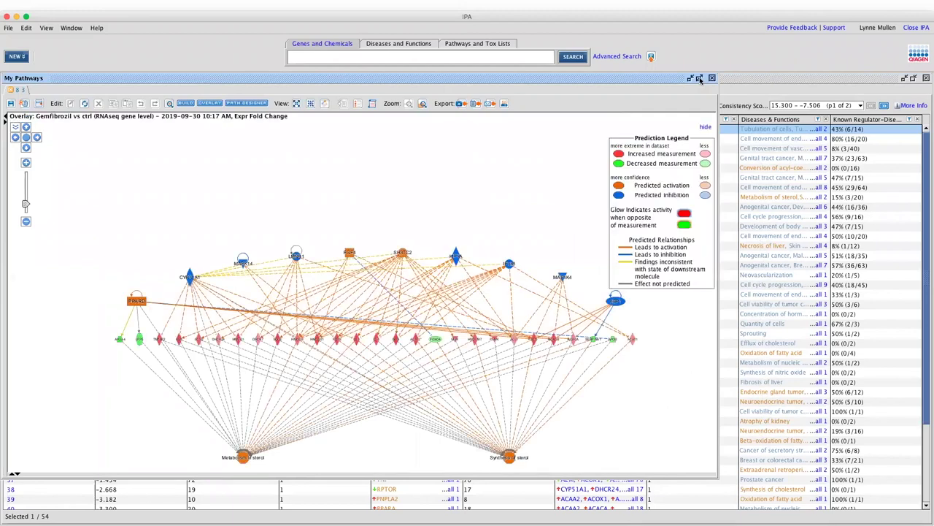
pyautogui.click(699, 78)
pyautogui.click(26, 138)
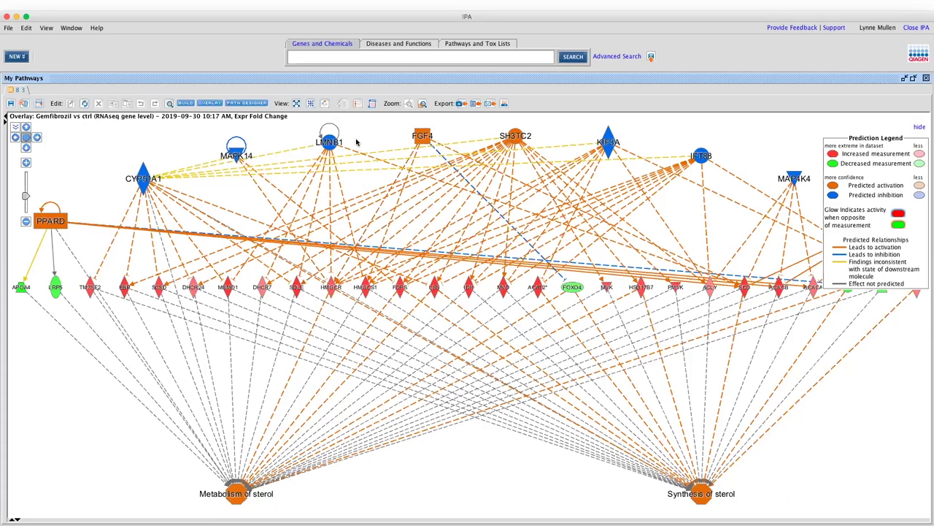
# Fade distant nodes in the network to focus within one step of PPARD, and hide the prediction legend.
pyautogui.click(326, 106)
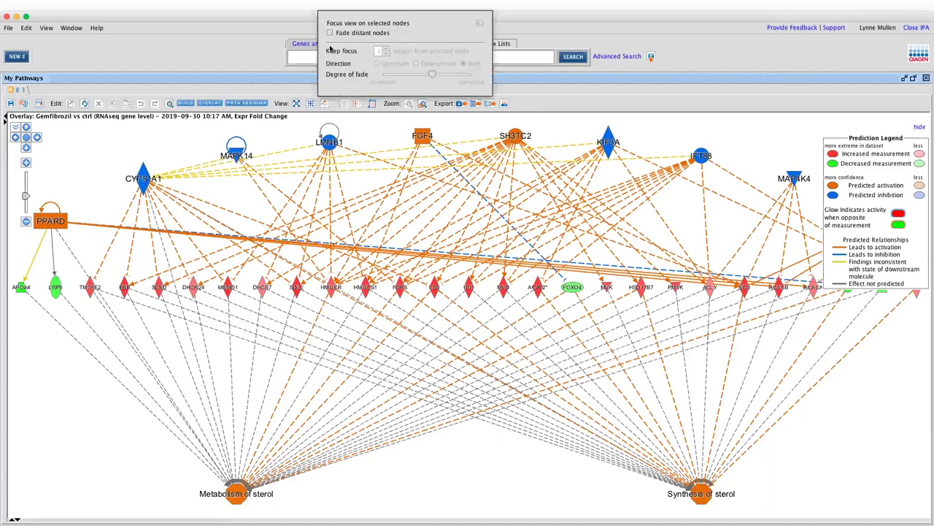
pyautogui.click(330, 32)
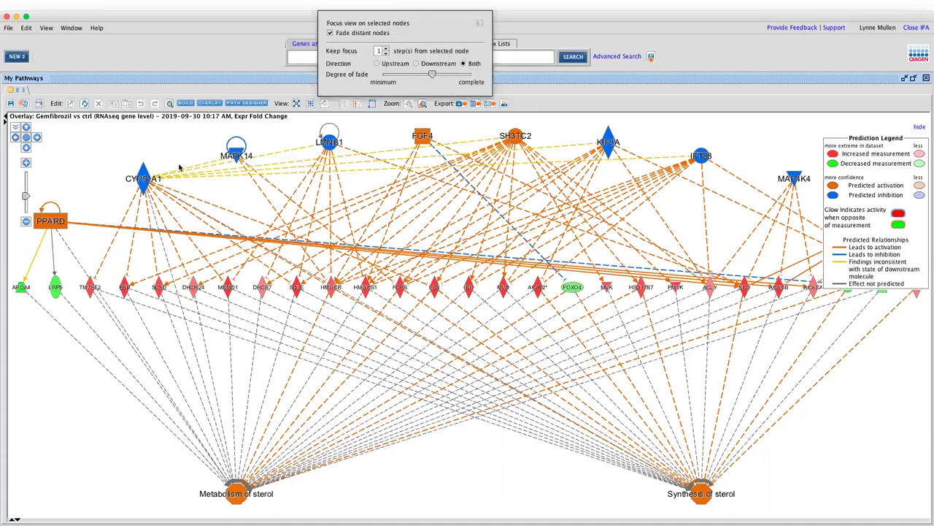
pyautogui.moveTo(64, 221)
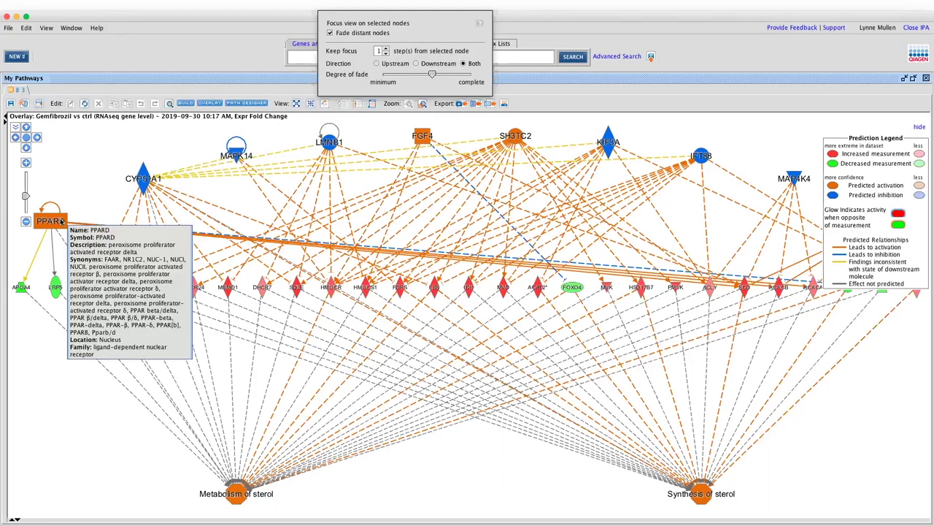
pyautogui.click(62, 221)
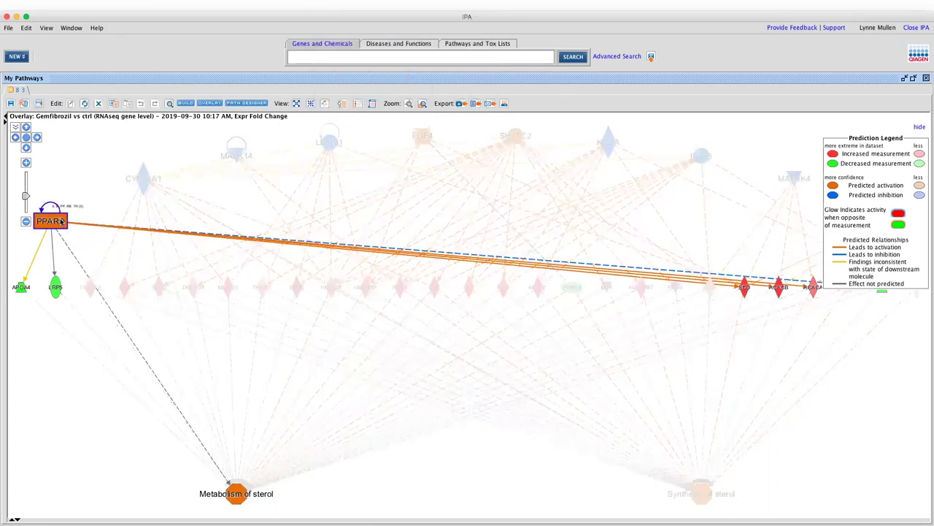
pyautogui.moveTo(59, 228)
pyautogui.click(919, 128)
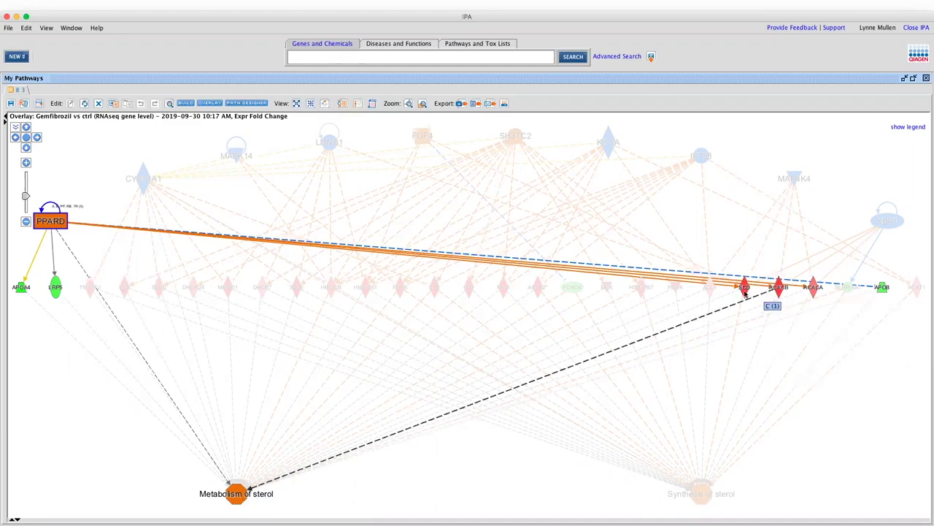
# Focus the network on SCD to examine its link to Synthesis of sterol, and close the network discarding the changes.
pyautogui.moveTo(745, 292)
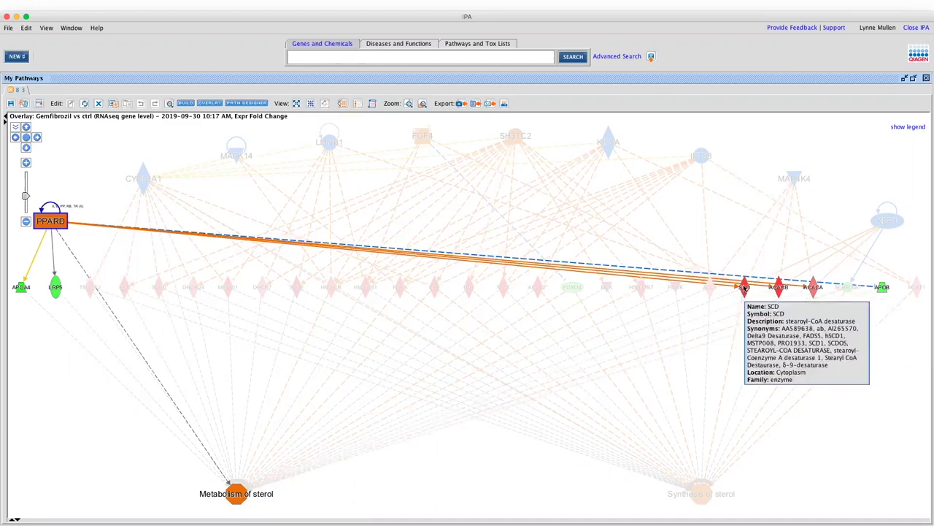
pyautogui.click(745, 287)
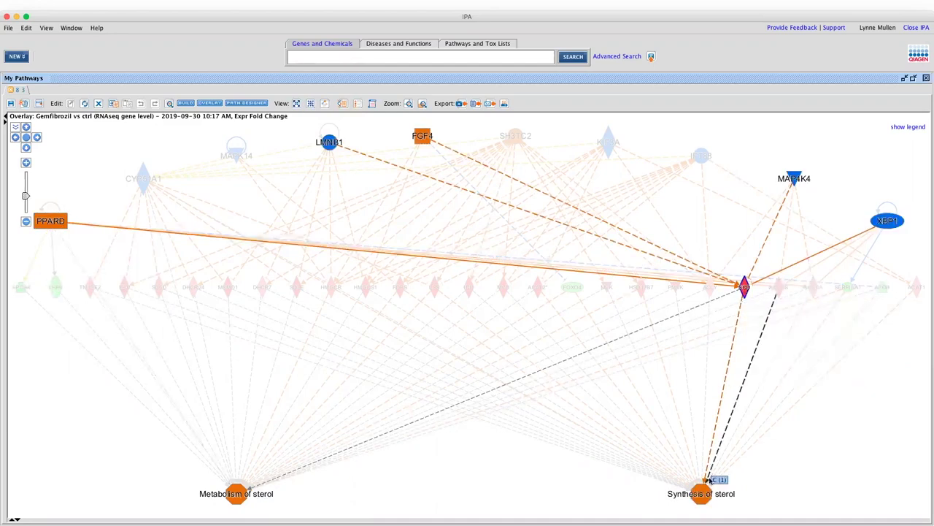
pyautogui.moveTo(705, 496)
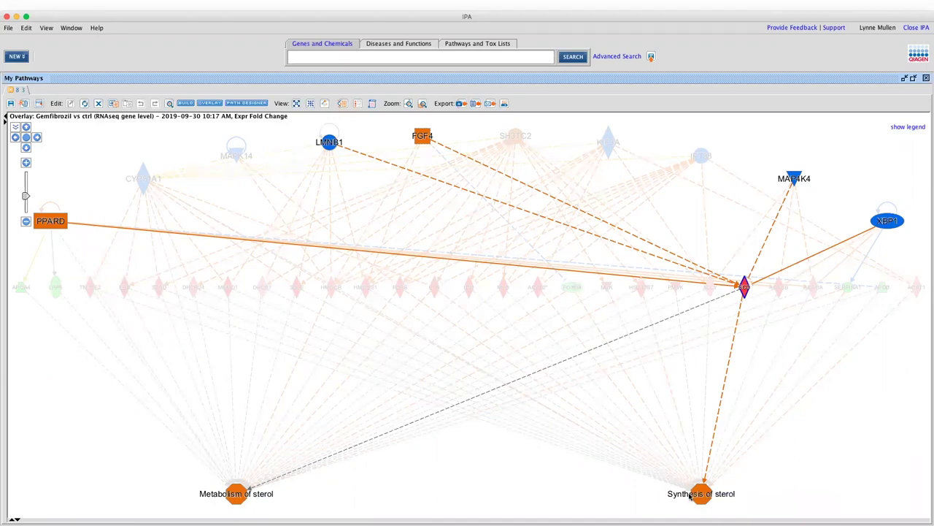
pyautogui.click(928, 79)
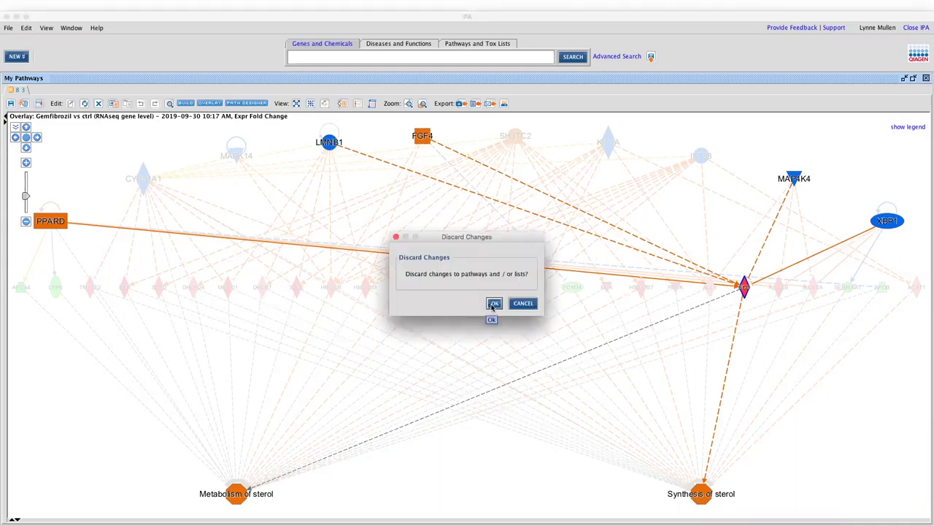
pyautogui.click(494, 304)
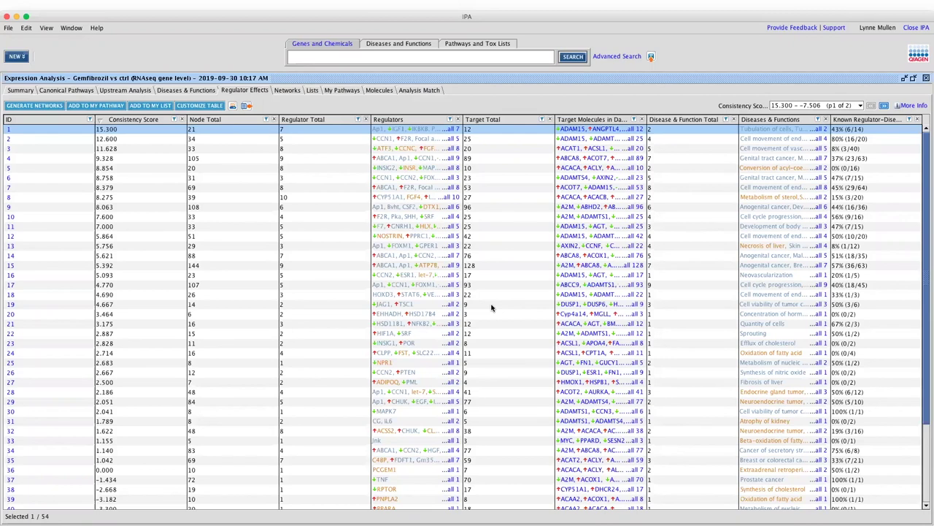
# Show the table of networks, view the full list of molecules in network 1 and close the list.
pyautogui.click(287, 91)
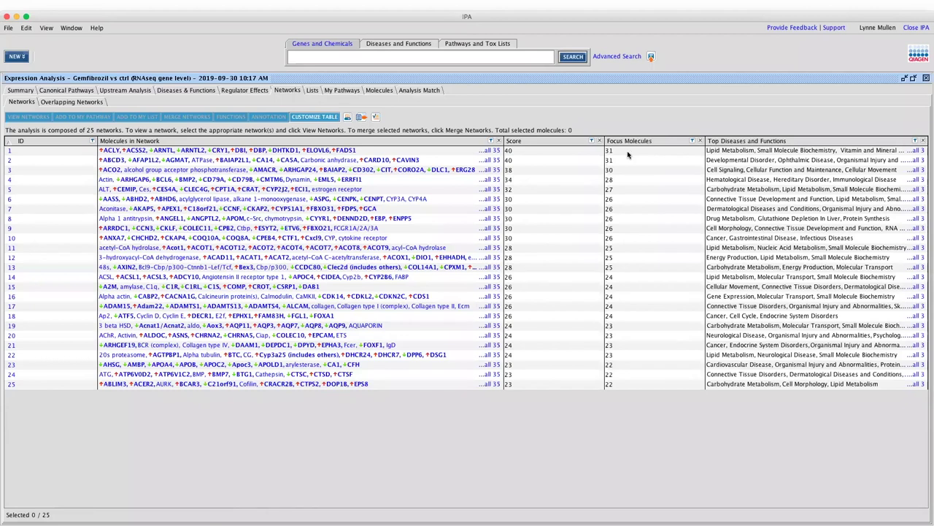
pyautogui.click(491, 150)
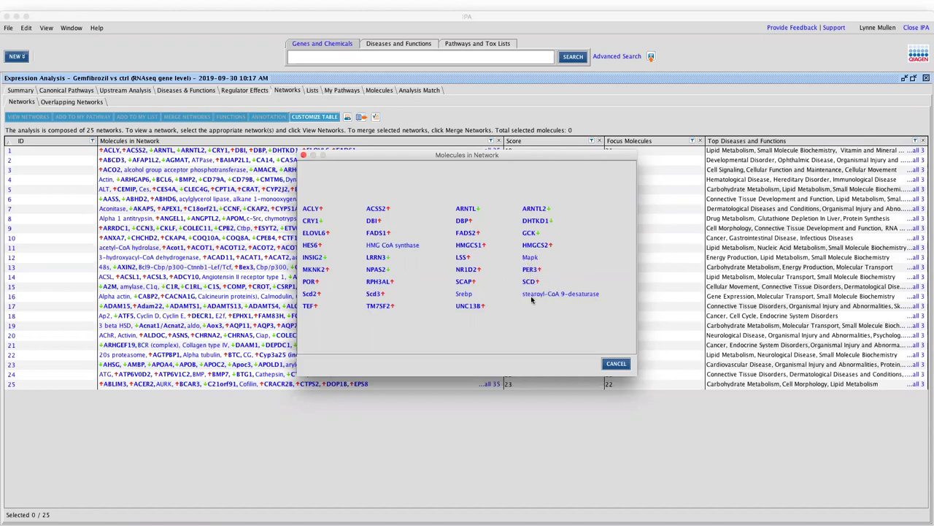
pyautogui.click(616, 363)
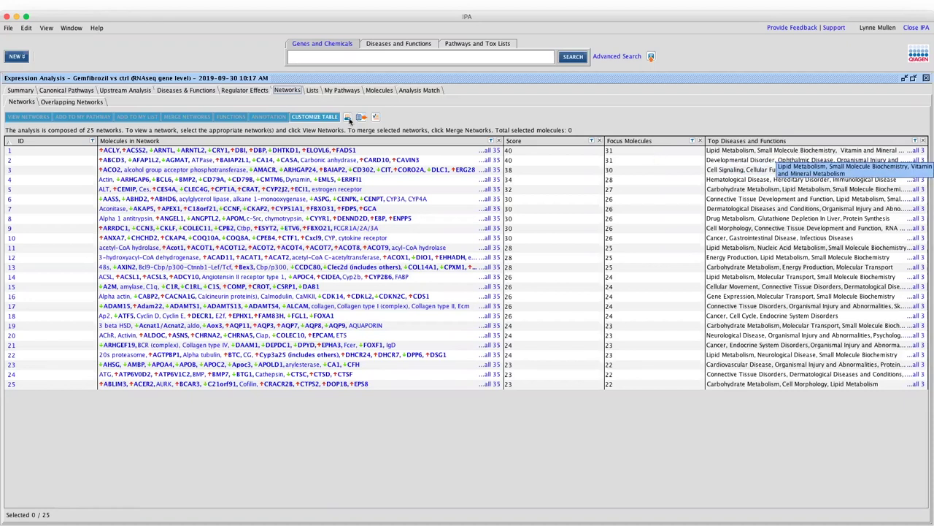
# Display the network 1 diagram and view the overview of overlapping networks.
pyautogui.doubleClick(9, 167)
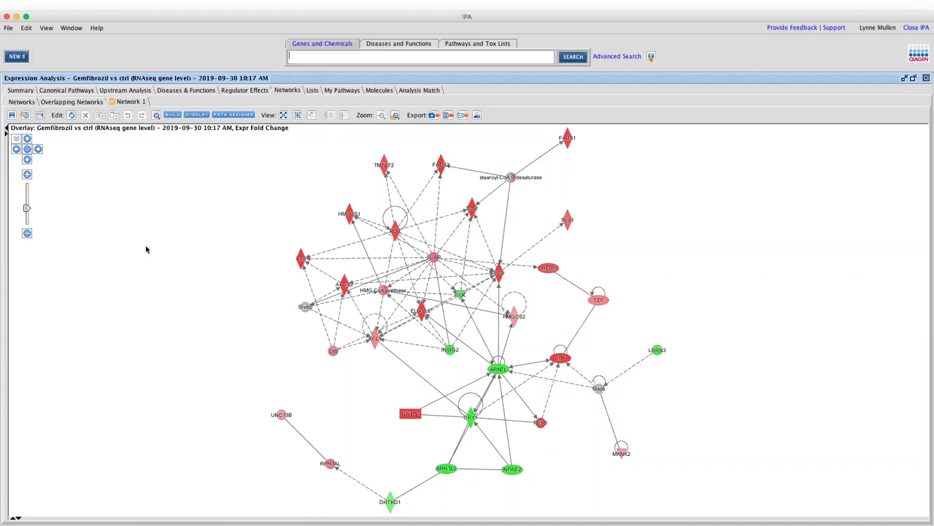
pyautogui.click(66, 102)
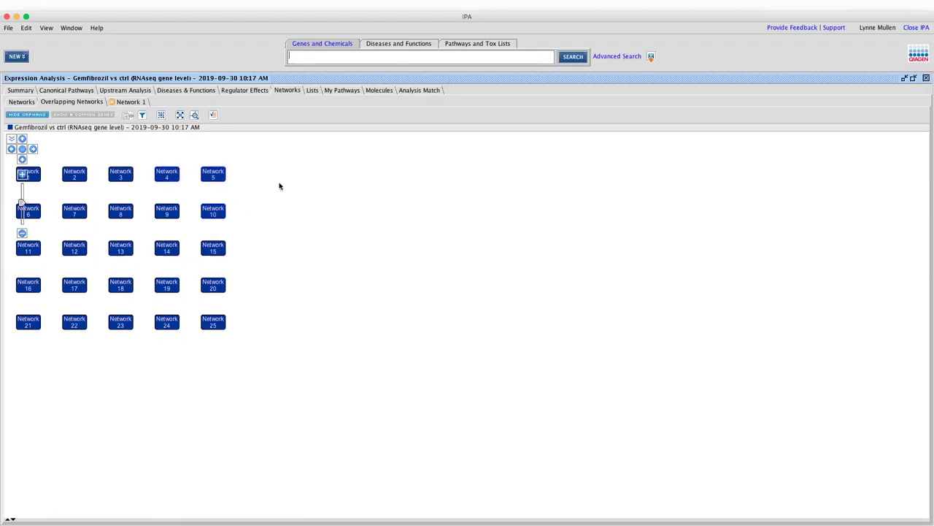
# View the Lists and Molecules results of the analysis, and switch to PowerPoint.
pyautogui.click(311, 91)
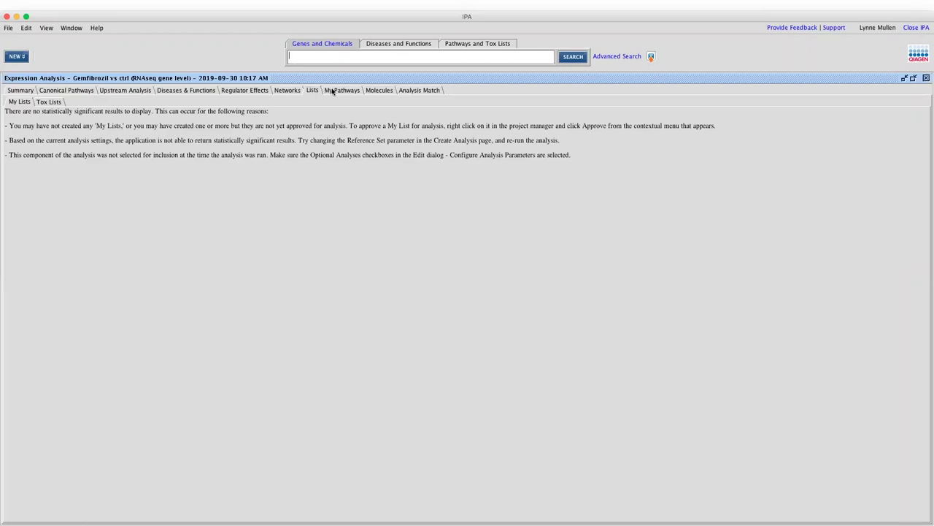
pyautogui.click(378, 90)
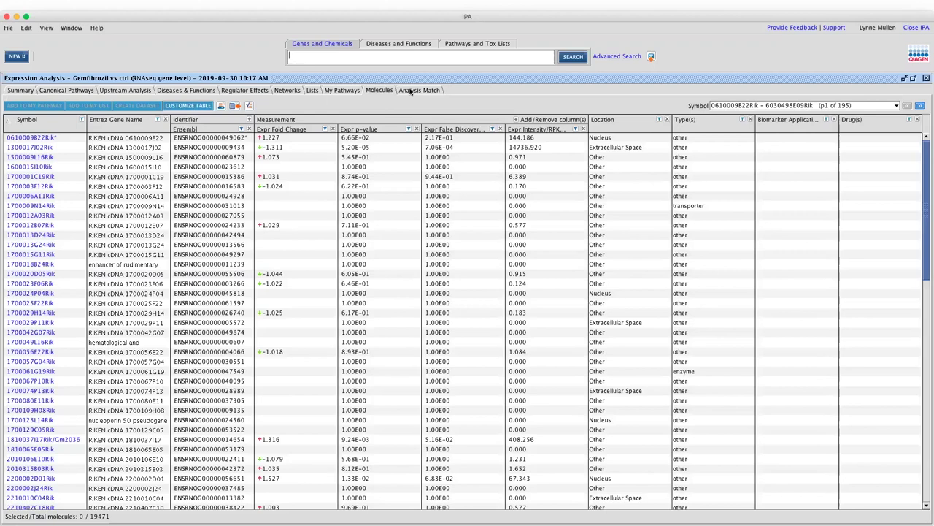
pyautogui.press('super+Tab')
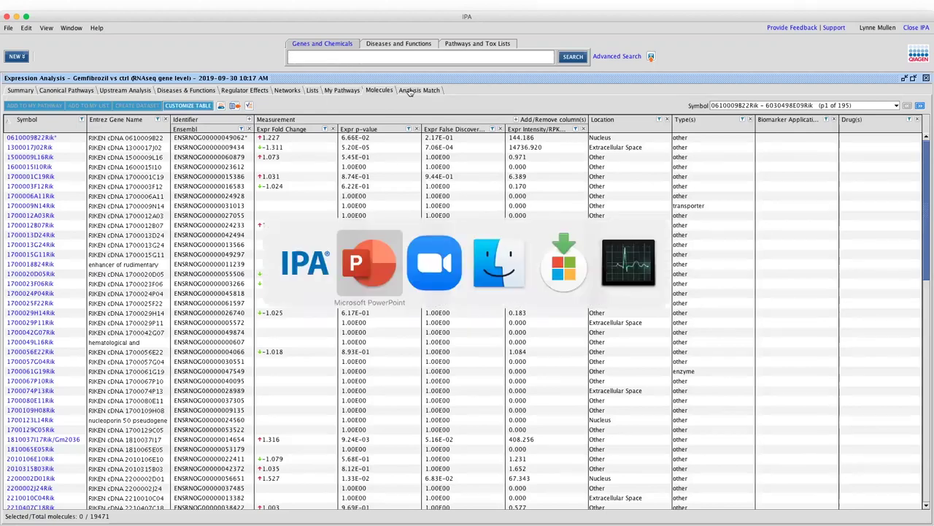
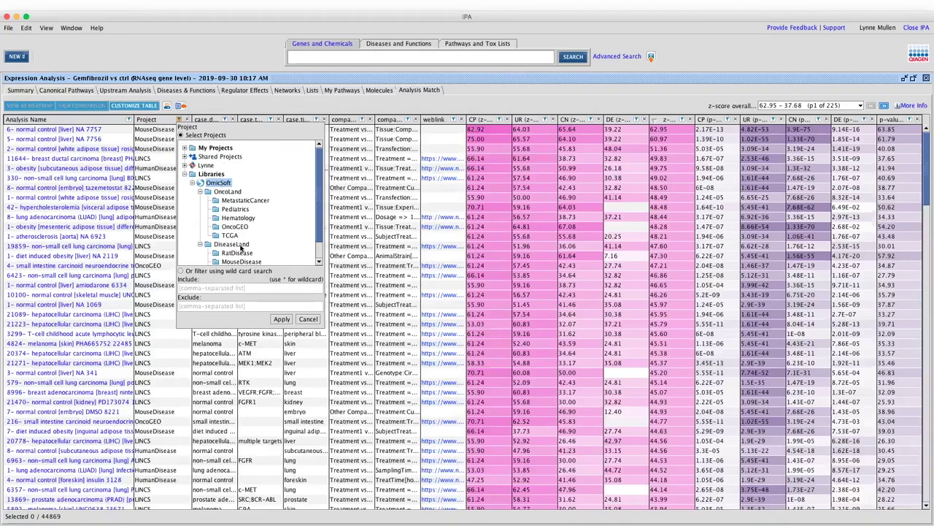
# Dismiss the Project filter in the Analysis Match table and widen the comparisoncontrast column to read the comparisons.
pyautogui.click(308, 320)
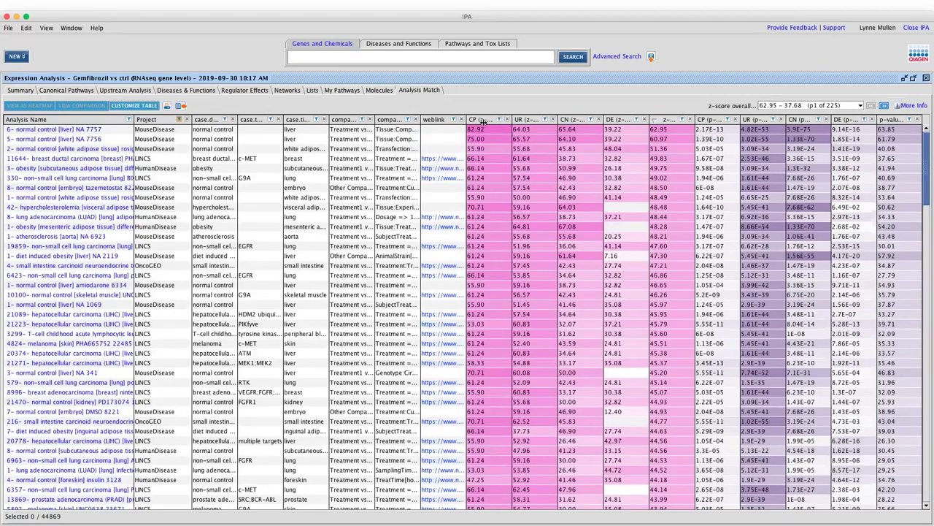
pyautogui.moveTo(420, 119); pyautogui.dragTo(504, 119)
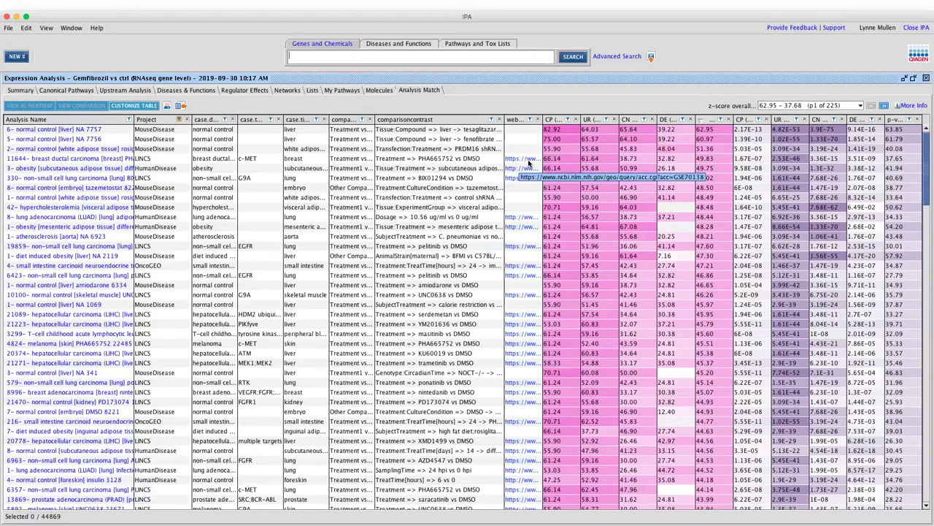
# Review the columns available for the Analysis Match table and accept the current selection.
pyautogui.click(141, 106)
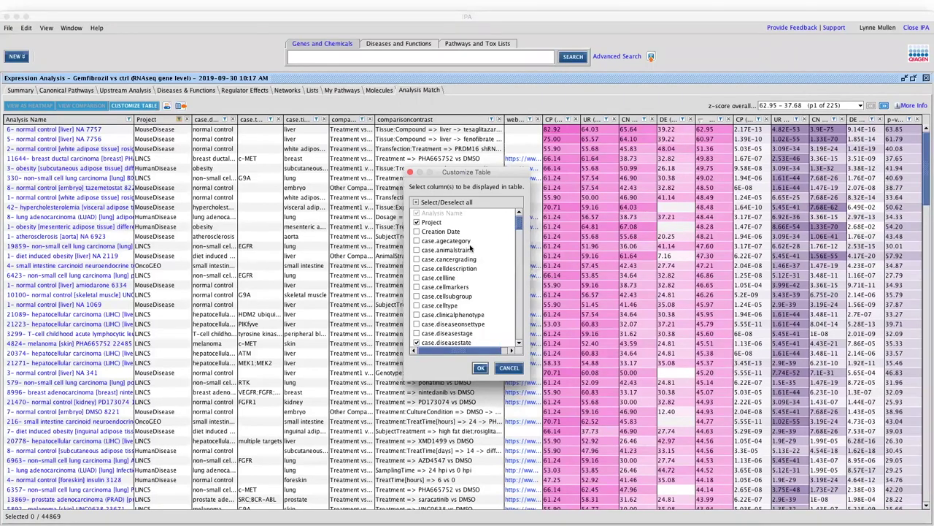
pyautogui.moveTo(519, 225); pyautogui.dragTo(514, 283)
pyautogui.scroll(10, 514, 284)
pyautogui.click(481, 369)
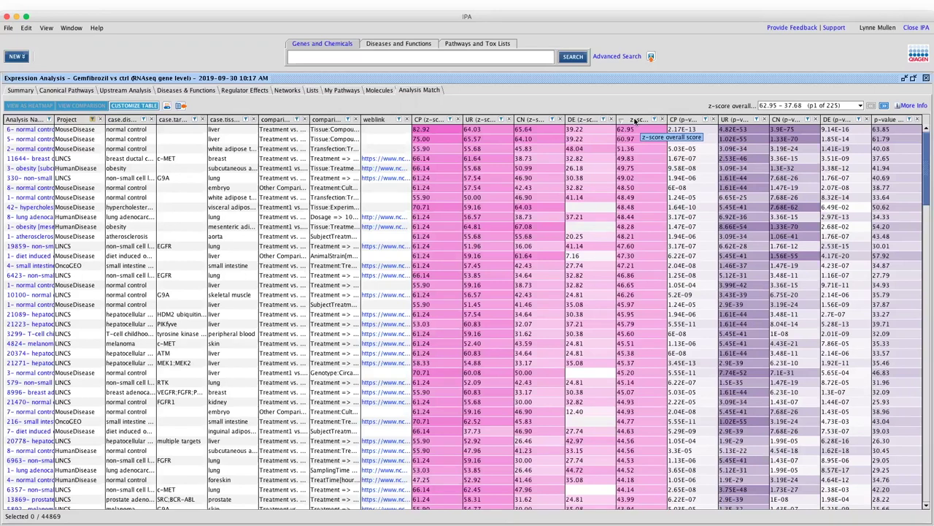
# Filter the Analysis Match table by z-score overall score with an absolute value of 45.
pyautogui.click(655, 119)
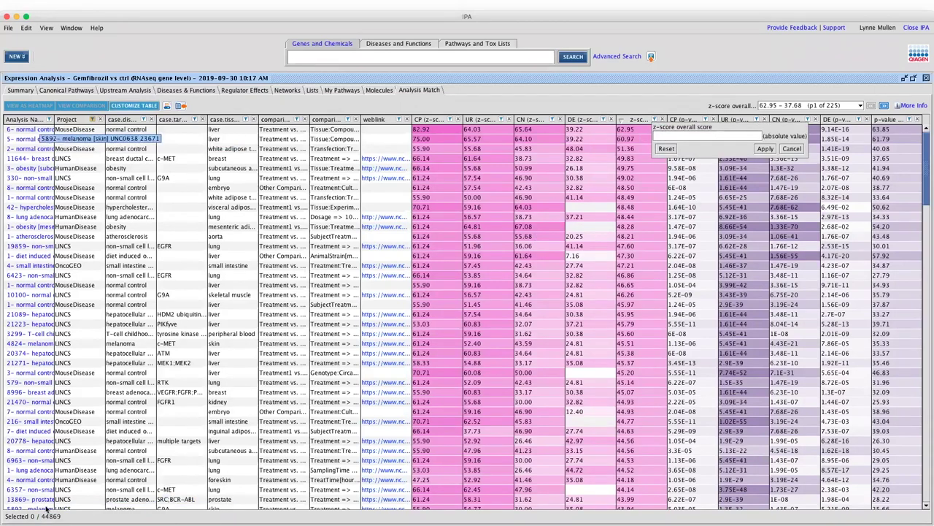
pyautogui.click(666, 133)
pyautogui.write('45')
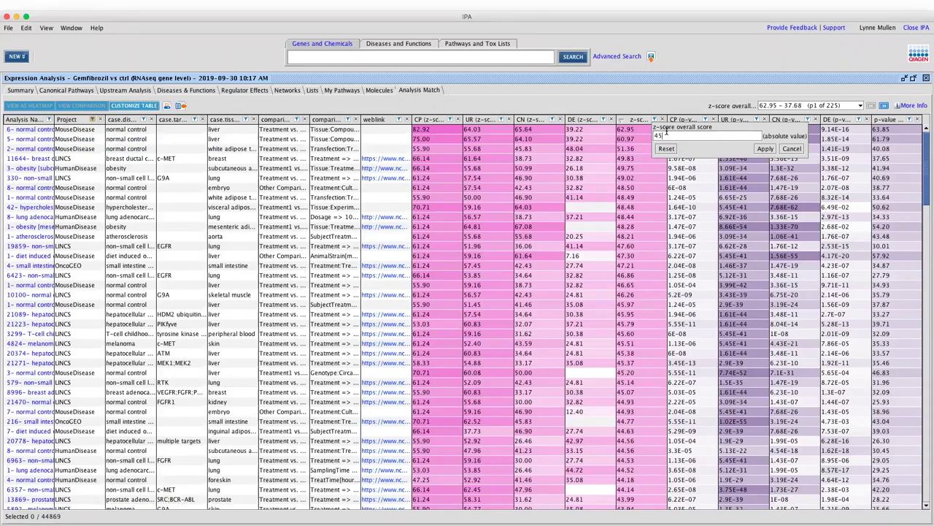
pyautogui.click(765, 149)
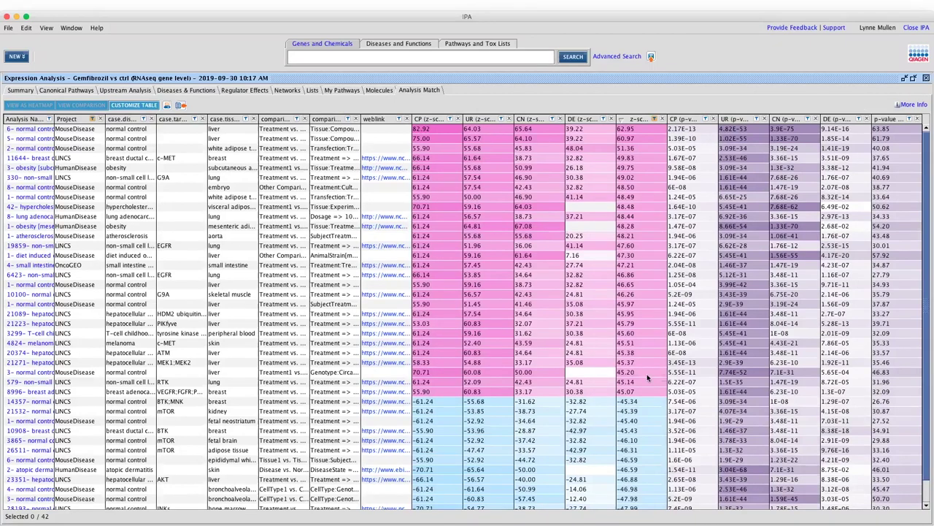
# Select all the filtered analyses in the Analysis Match table and display them as a heatmap.
pyautogui.scroll(-1, 929, 408)
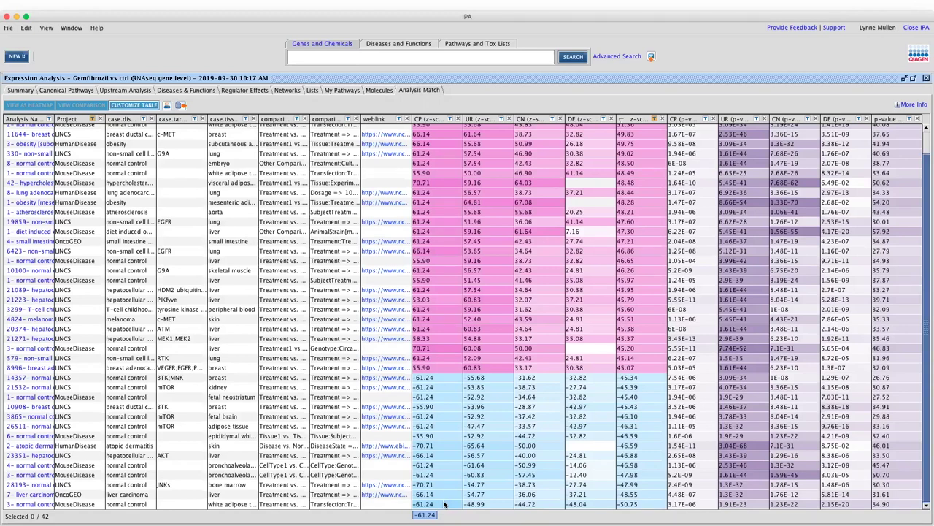
pyautogui.click(178, 445)
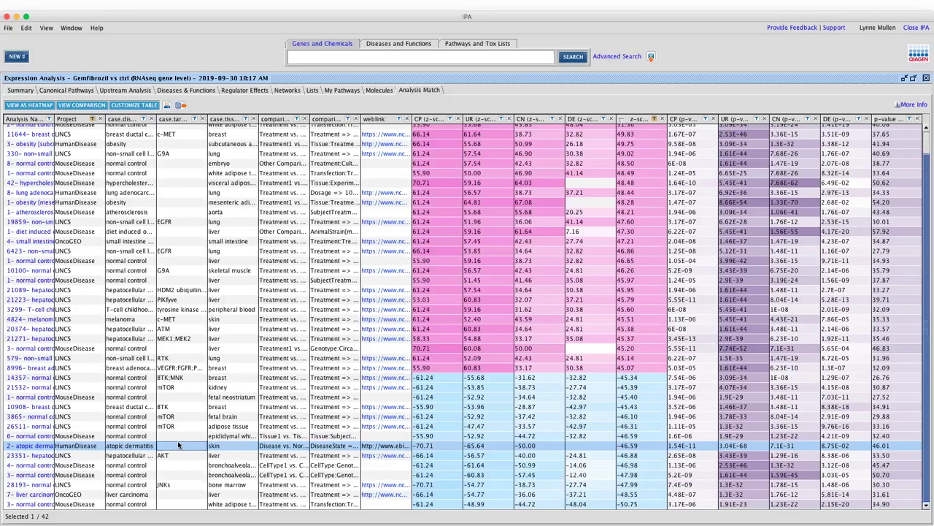
pyautogui.press('super+a')
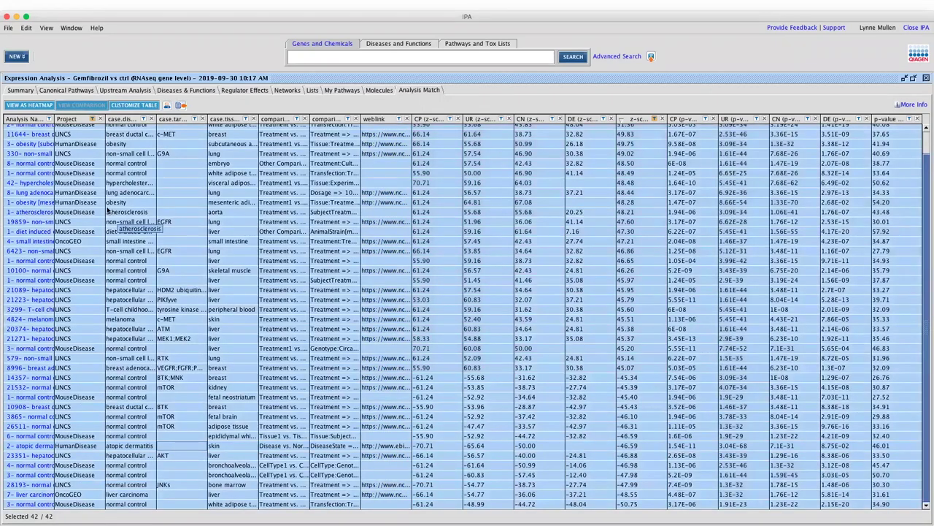
pyautogui.click(38, 107)
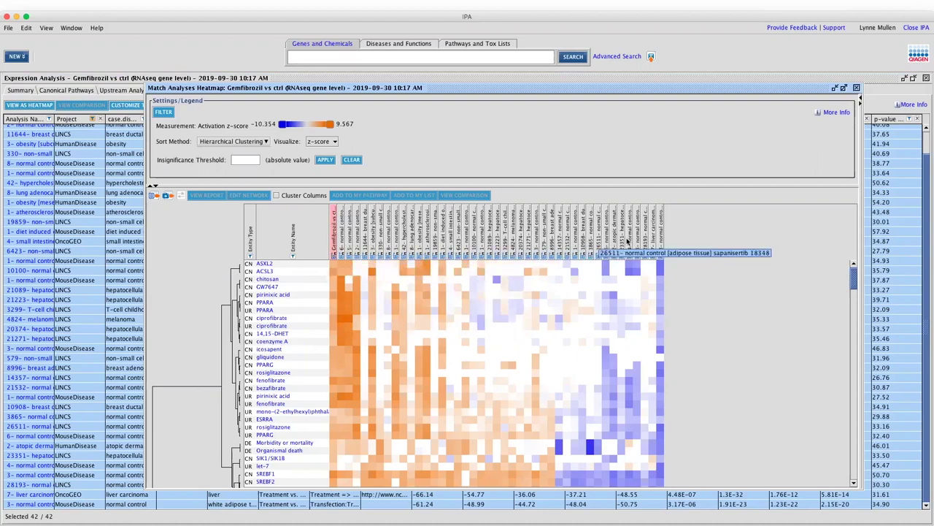
# Cluster the heatmap columns and select the three analyses grouped directly beside the Gemfibrozil vs ctrl column for comparison.
pyautogui.click(276, 196)
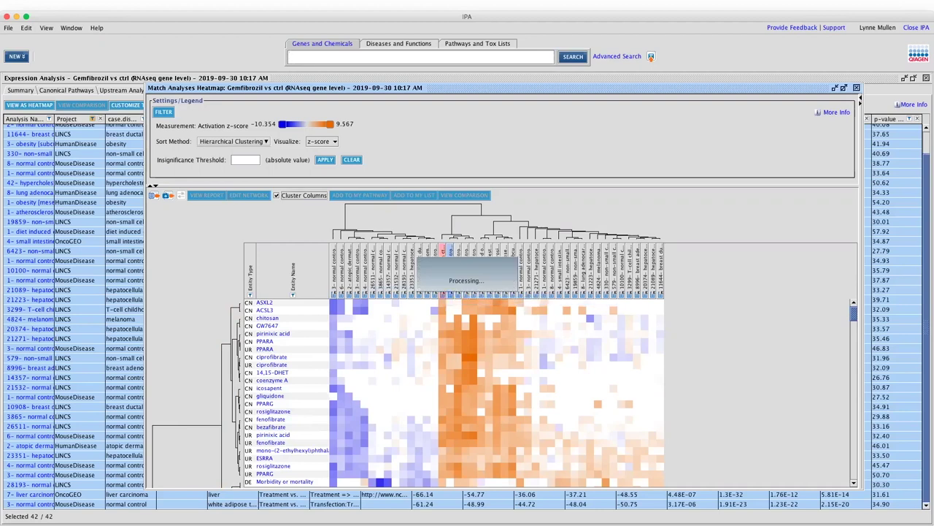
pyautogui.click(458, 294)
pyautogui.click(465, 294)
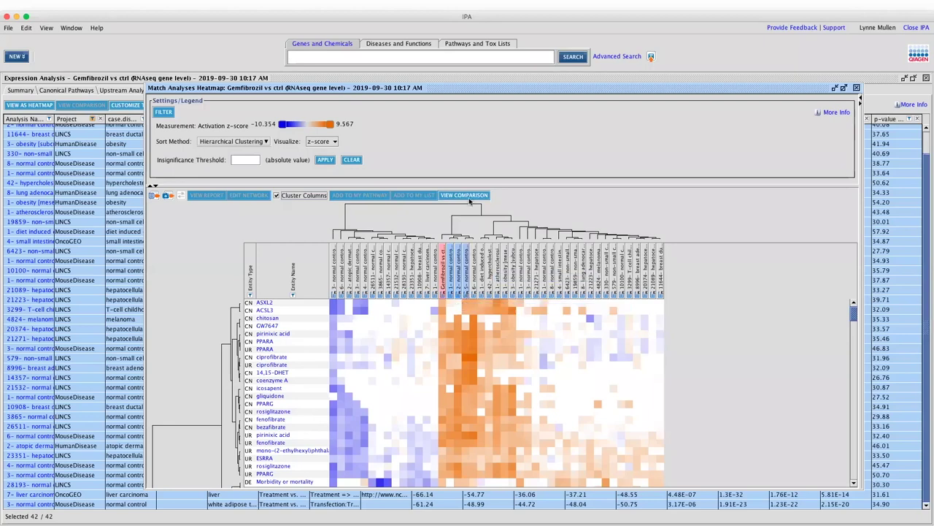
# Close the Match Analyses Heatmap and switch to PowerPoint.
pyautogui.click(857, 88)
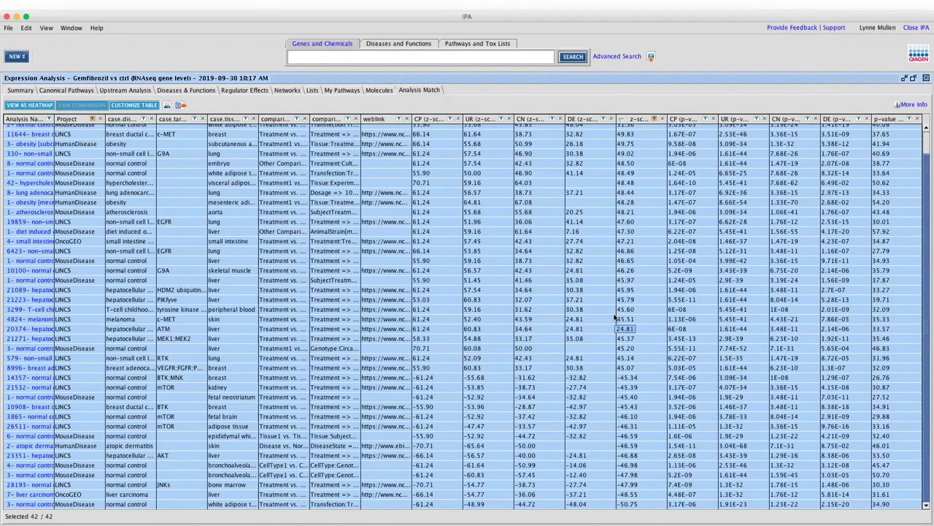
pyautogui.press('super+Tab')
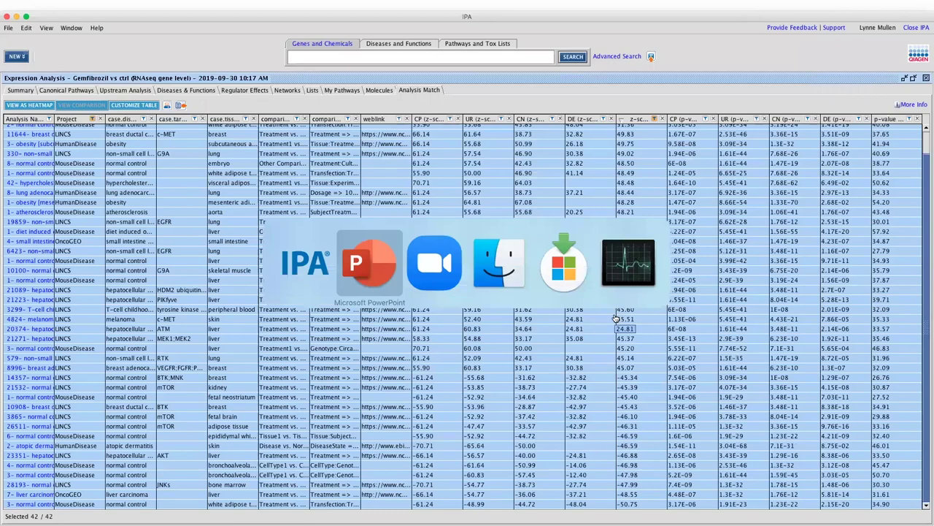